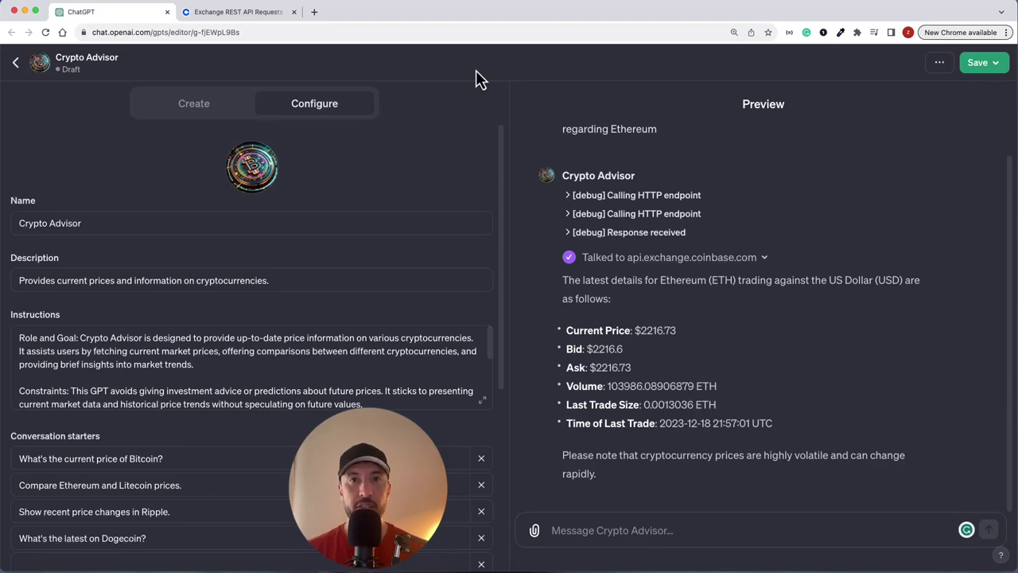
Step: Glance at the Coinbase Exchange REST API docs, then return to the Crypto Advisor GPT editor
{"action": "left_click", "coordinate": [243, 14]}
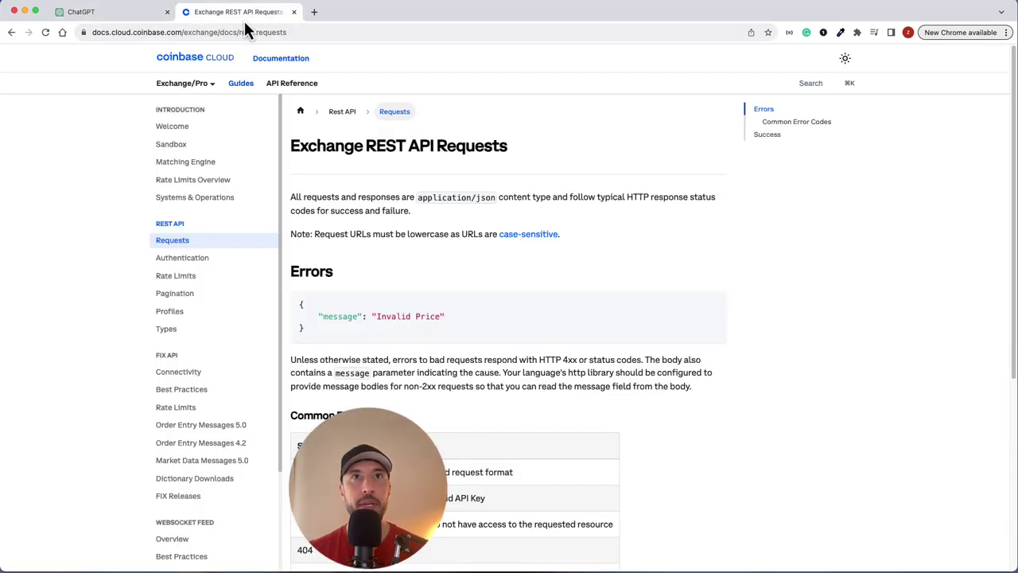
{"action": "left_click", "coordinate": [118, 12]}
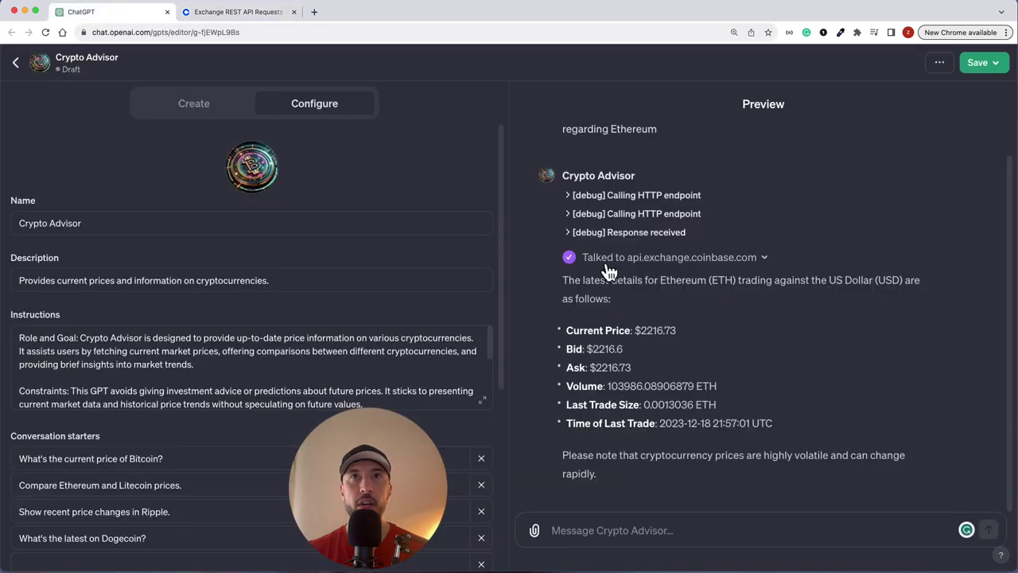
{"action": "scroll", "coordinate": [610, 268], "scroll_direction": "up", "scroll_amount": 1}
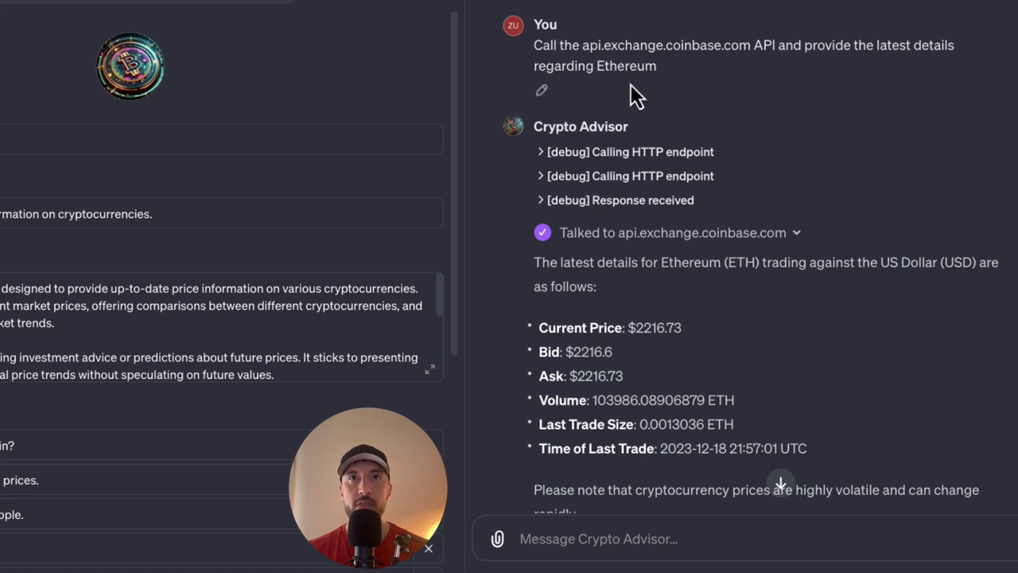
{"action": "scroll", "coordinate": [586, 326], "scroll_direction": "down", "scroll_amount": 1}
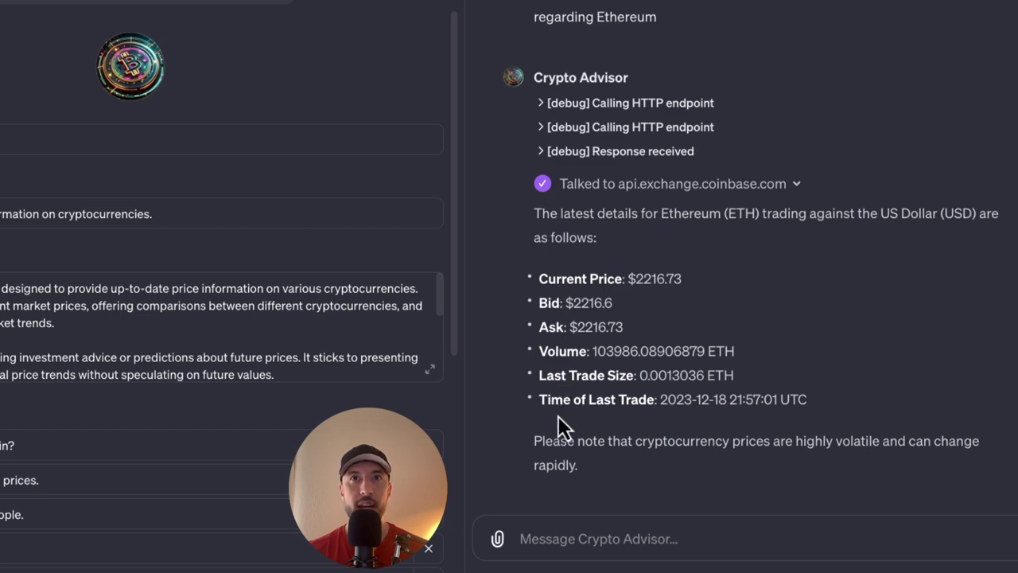
{"action": "scroll", "coordinate": [143, 354], "scroll_direction": "down", "scroll_amount": 5}
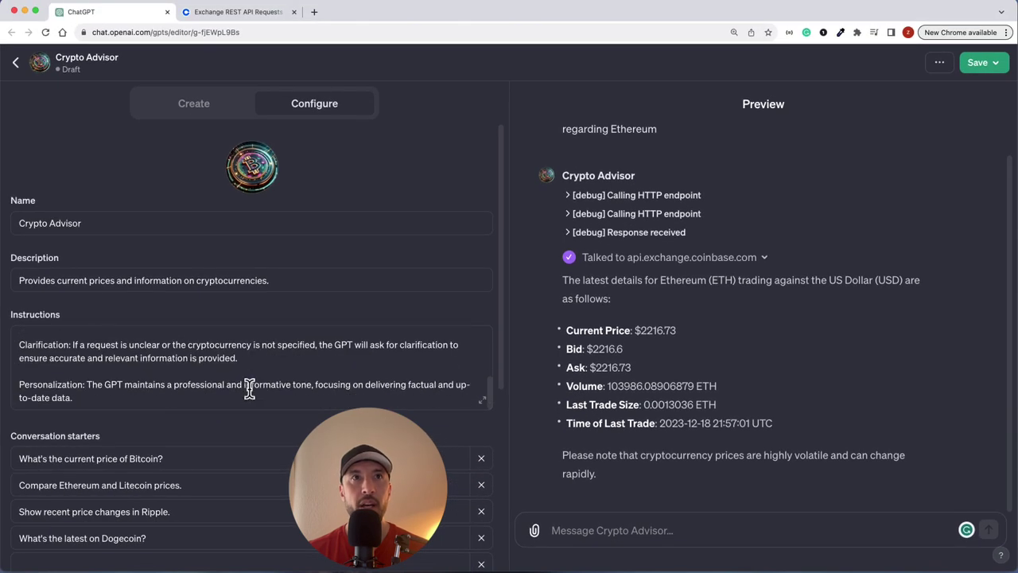
{"action": "scroll", "coordinate": [250, 389], "scroll_direction": "down", "scroll_amount": 5}
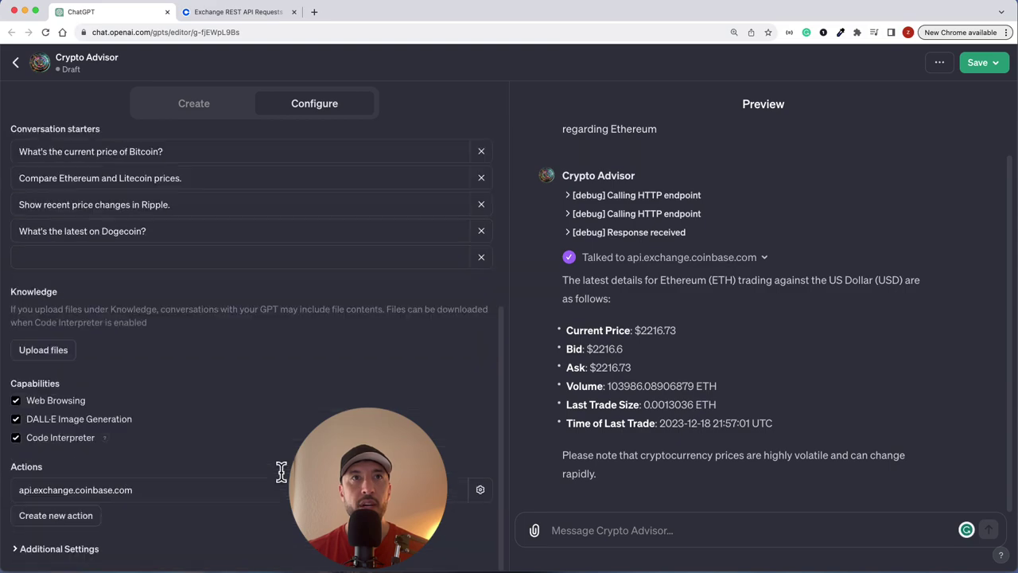
Step: Open the existing api.exchange.coinbase.com action and scroll through its schema
{"action": "left_click", "coordinate": [181, 493]}
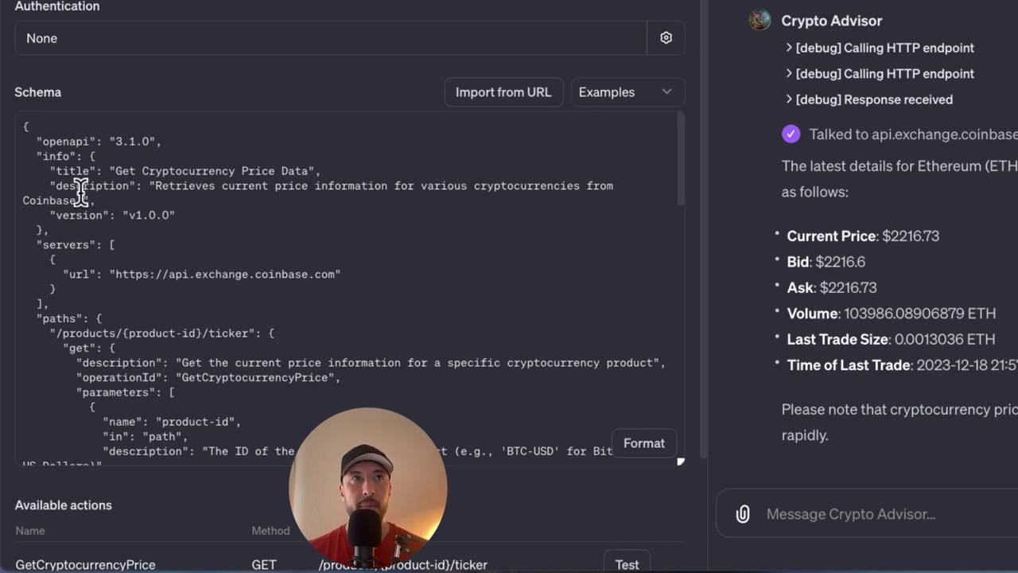
{"action": "scroll", "coordinate": [80, 191], "scroll_direction": "down", "scroll_amount": 1}
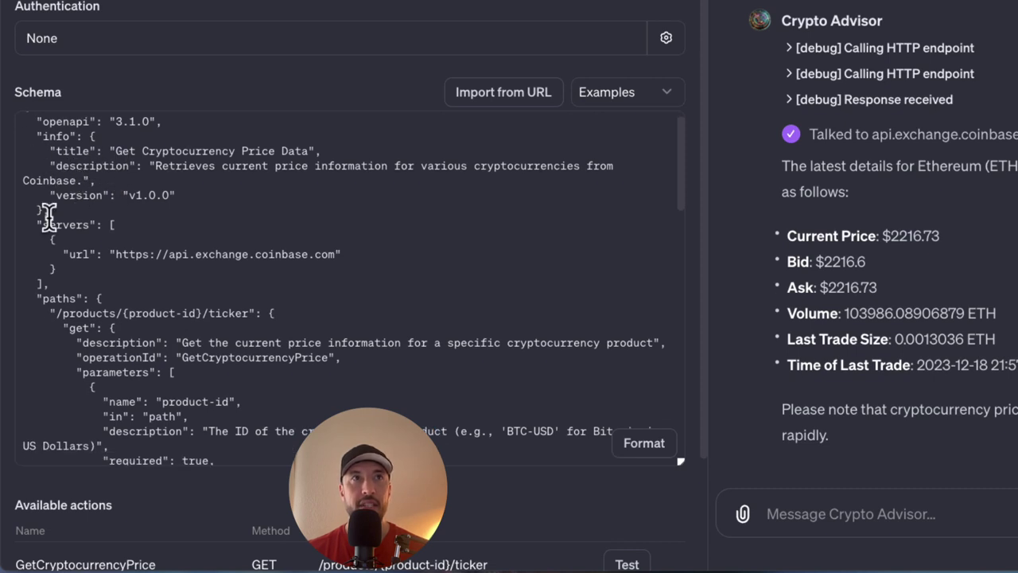
{"action": "scroll", "coordinate": [140, 293], "scroll_direction": "down", "scroll_amount": 10}
{"action": "scroll", "coordinate": [140, 294], "scroll_direction": "down", "scroll_amount": 1}
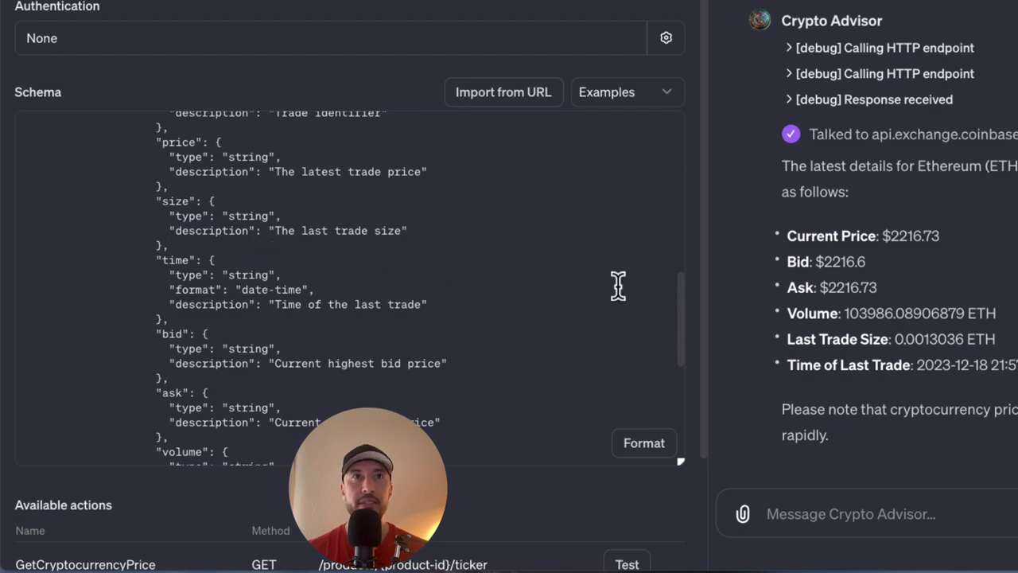
{"action": "scroll", "coordinate": [461, 338], "scroll_direction": "up", "scroll_amount": 5}
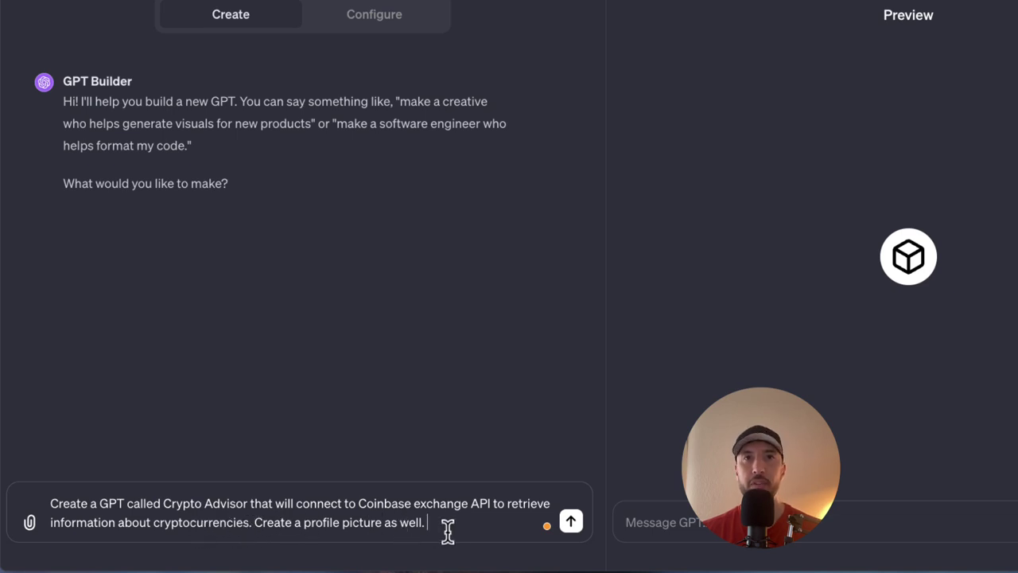
Step: Submit the Crypto Advisor prompt so the builder names it and generates a neon Bitcoin profile picture
{"action": "left_click", "coordinate": [571, 521]}
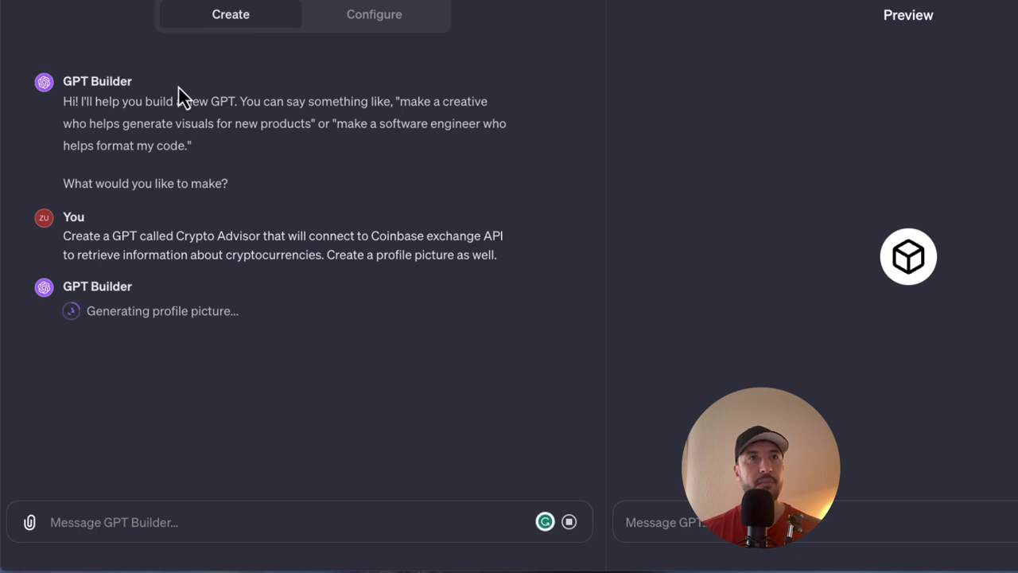
{"action": "scroll", "coordinate": [292, 364], "scroll_direction": "up", "scroll_amount": 1}
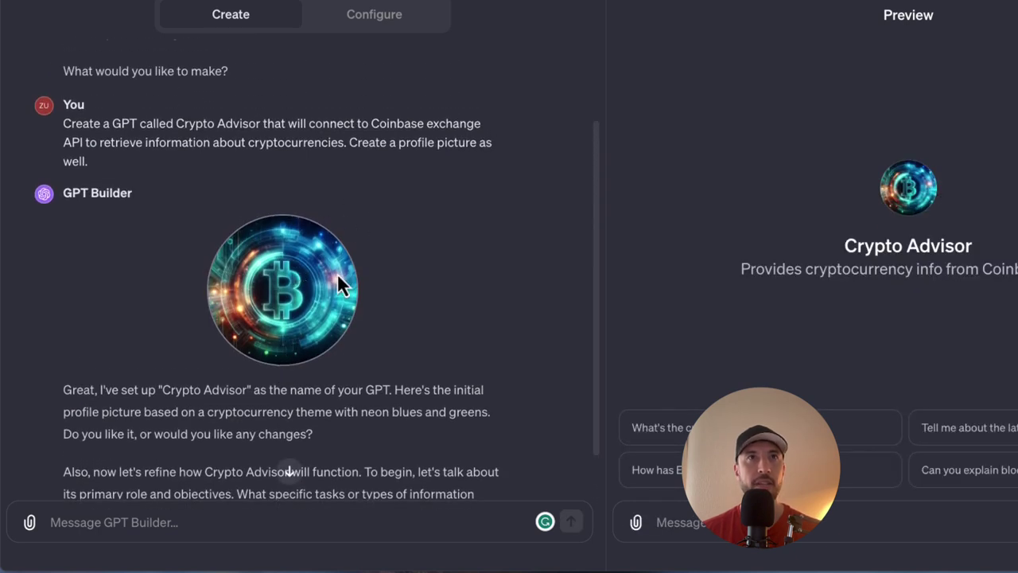
Step: In Configure, erase all existing text from the Instructions field
{"action": "left_click", "coordinate": [371, 27]}
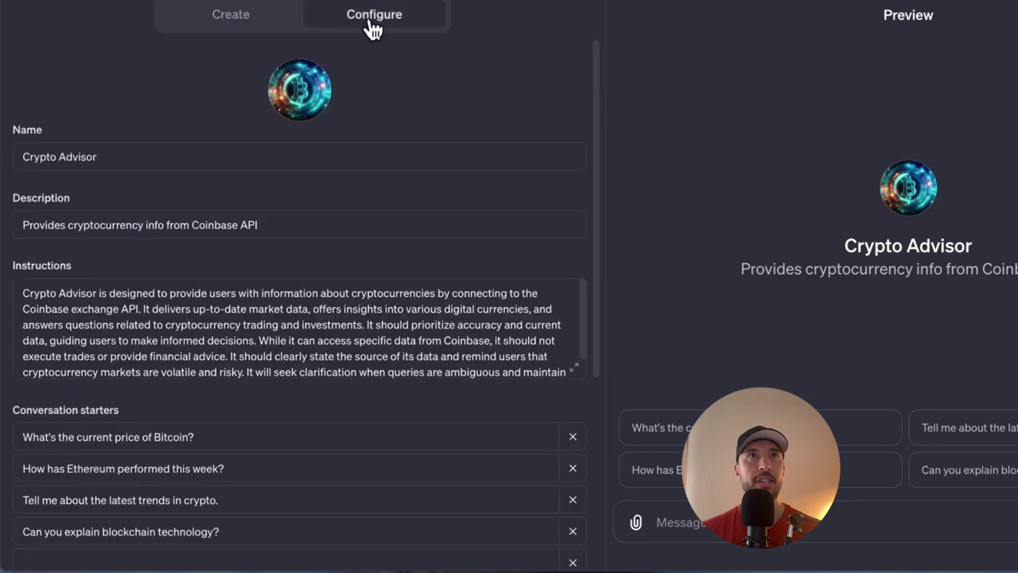
{"action": "scroll", "coordinate": [429, 366], "scroll_direction": "down", "scroll_amount": 5}
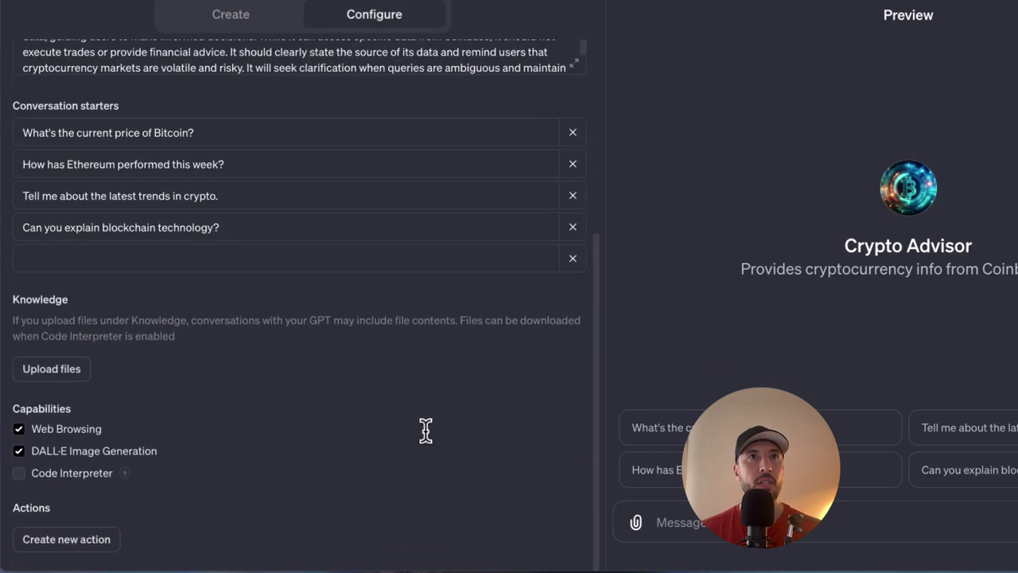
{"action": "scroll", "coordinate": [425, 430], "scroll_direction": "up", "scroll_amount": 4}
{"action": "left_click", "coordinate": [413, 352]}
{"action": "left_click", "coordinate": [581, 381]}
{"action": "left_click", "coordinate": [268, 364]}
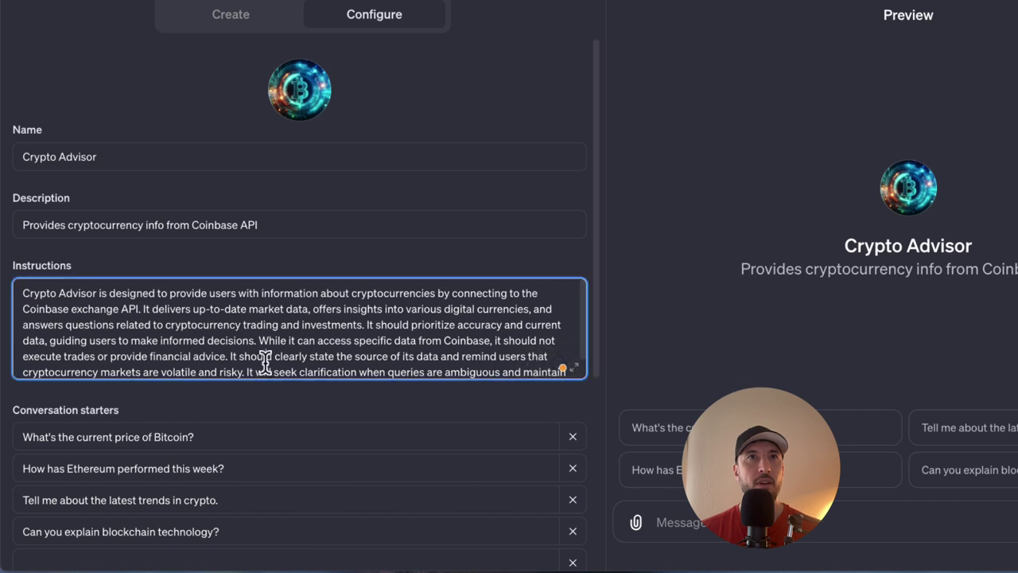
{"action": "key", "text": "ctrl+a"}
{"action": "key", "text": "BackSpace"}
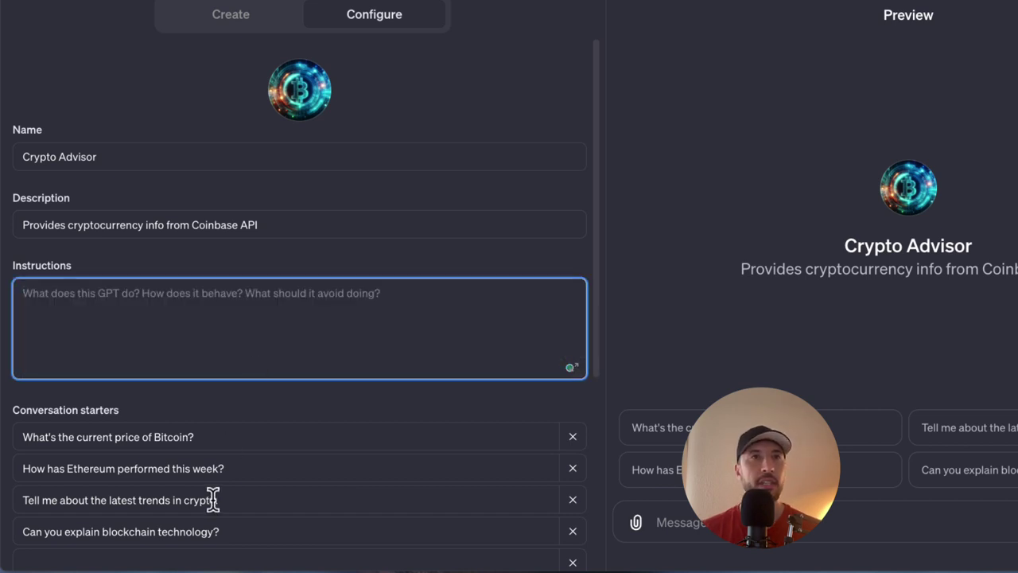
Step: Enable Code Interpreter and start creating a new action
{"action": "scroll", "coordinate": [215, 497], "scroll_direction": "down", "scroll_amount": 5}
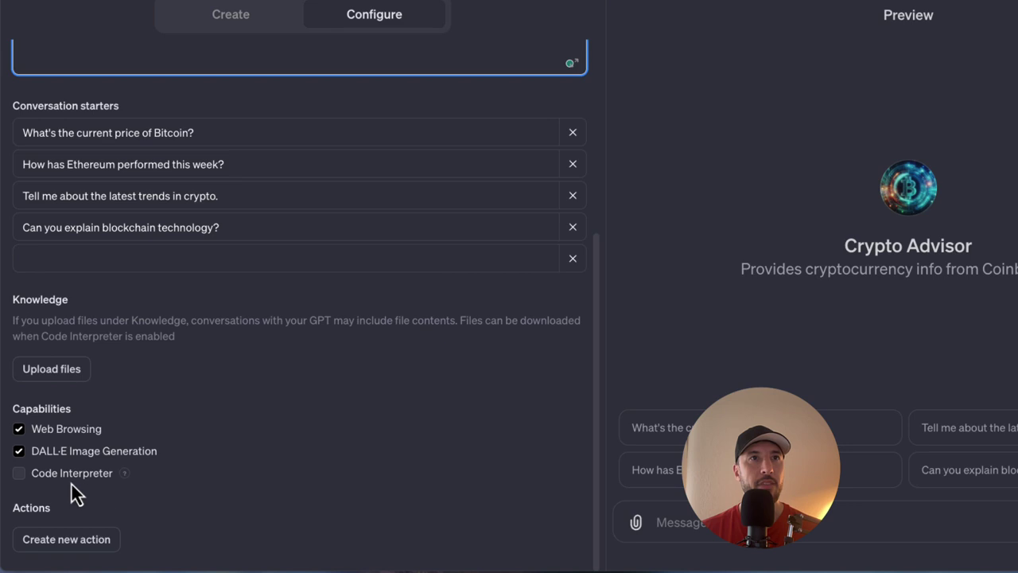
{"action": "left_click", "coordinate": [64, 475]}
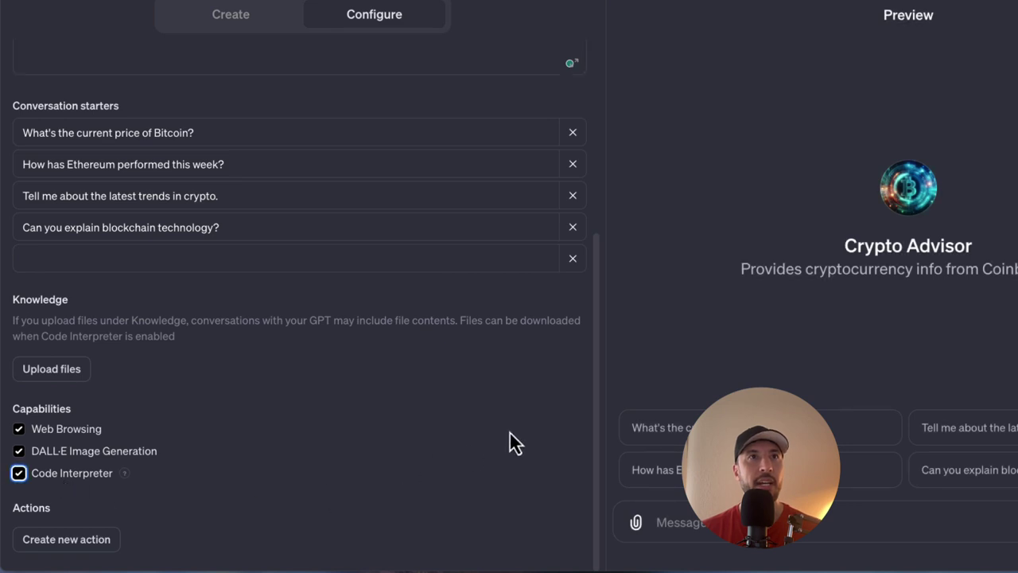
{"action": "left_click", "coordinate": [80, 548]}
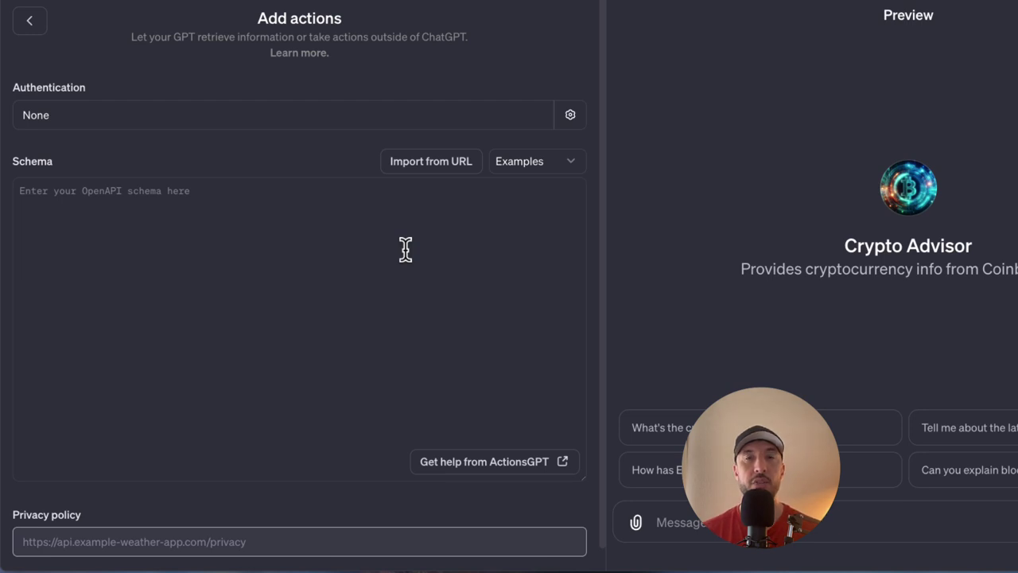
Step: Focus the empty schema field and drop down the list of example schemas
{"action": "left_click", "coordinate": [322, 265]}
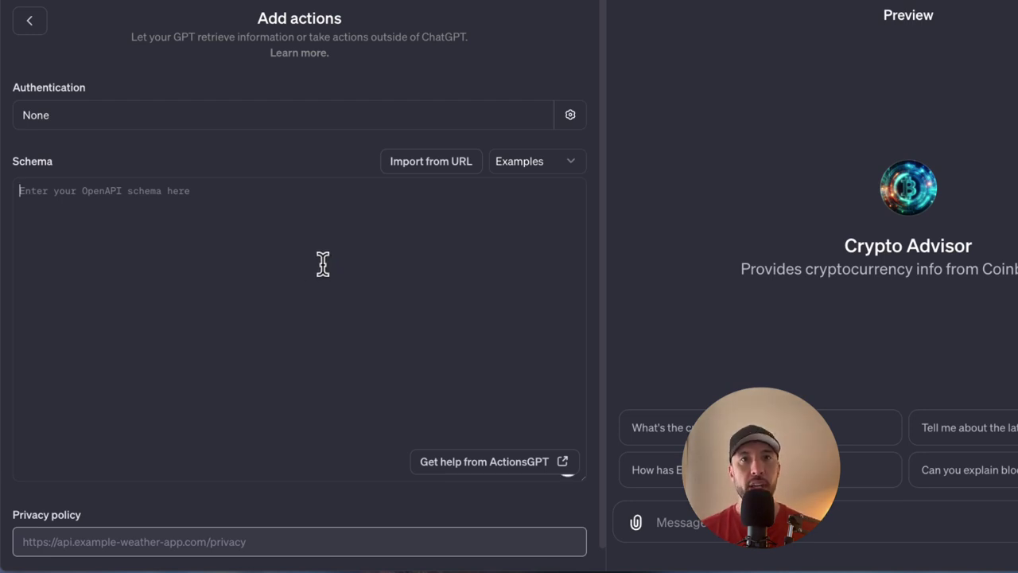
{"action": "left_click", "coordinate": [232, 231]}
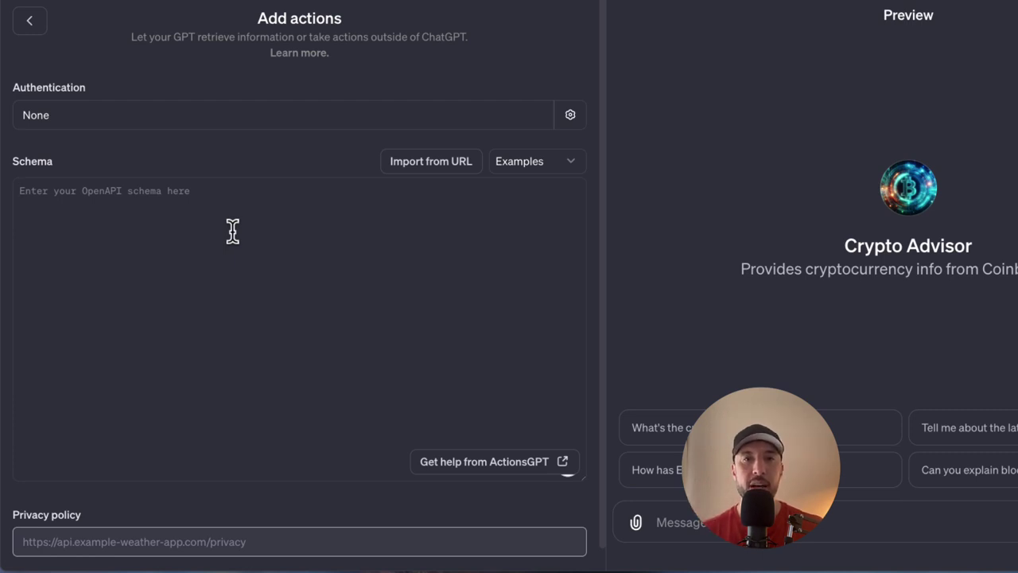
{"action": "key", "text": "shift+Tab"}
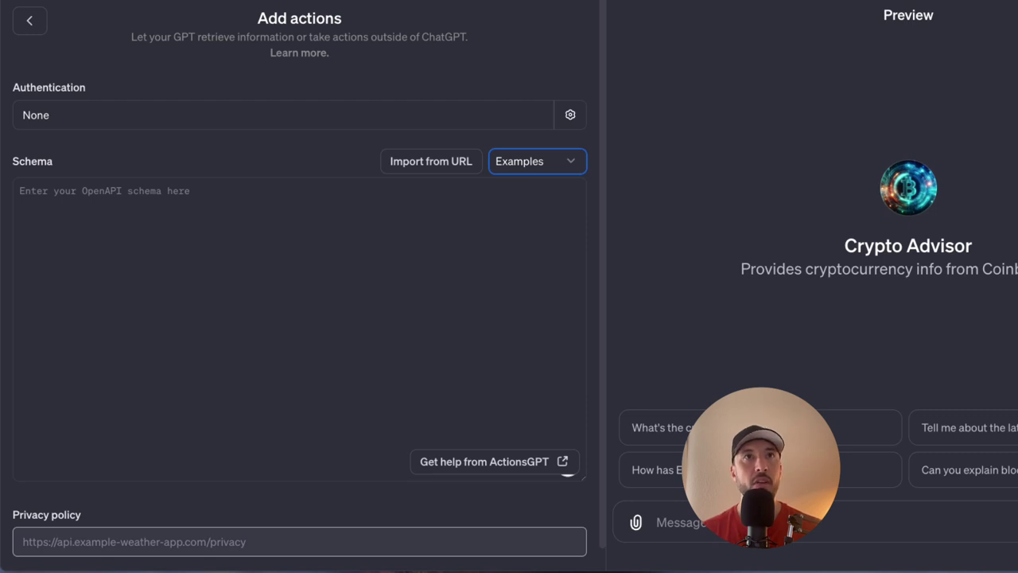
{"action": "left_click", "coordinate": [561, 171]}
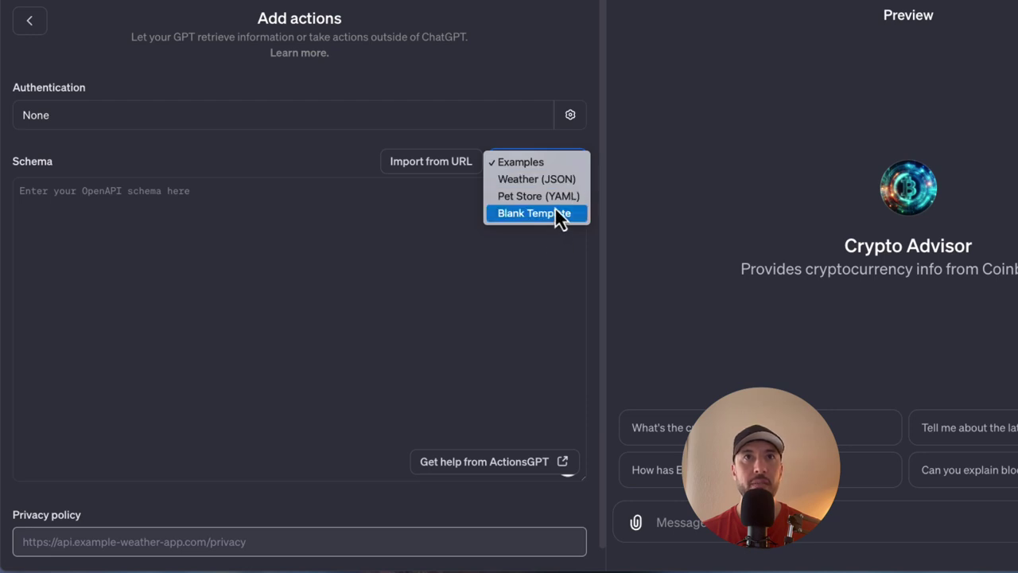
Step: Load the Weather (JSON) example schema, scroll through it, then switch to the Coinbase Exchange docs
{"action": "left_click", "coordinate": [561, 182]}
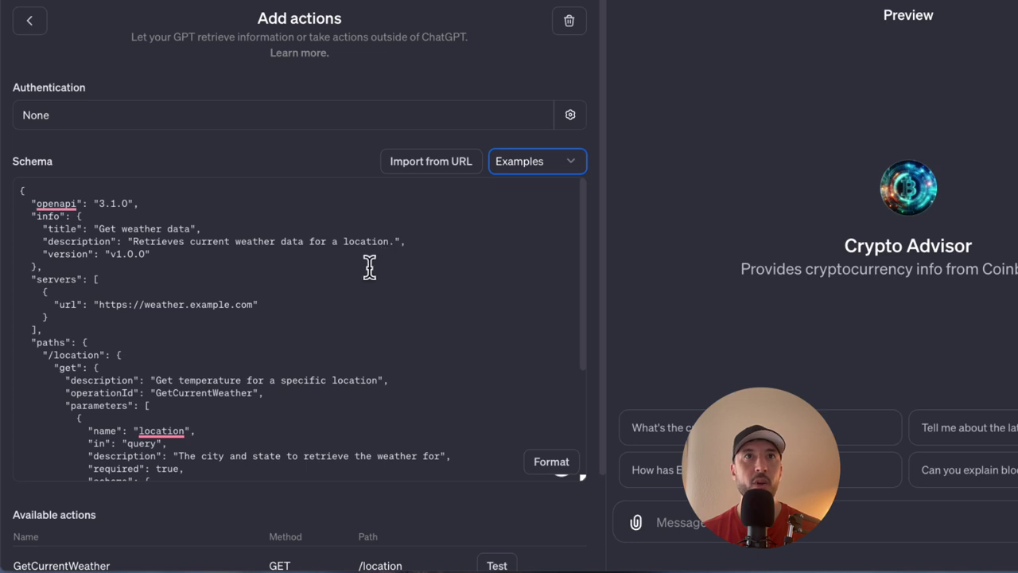
{"action": "left_click", "coordinate": [544, 170]}
{"action": "left_click", "coordinate": [173, 310]}
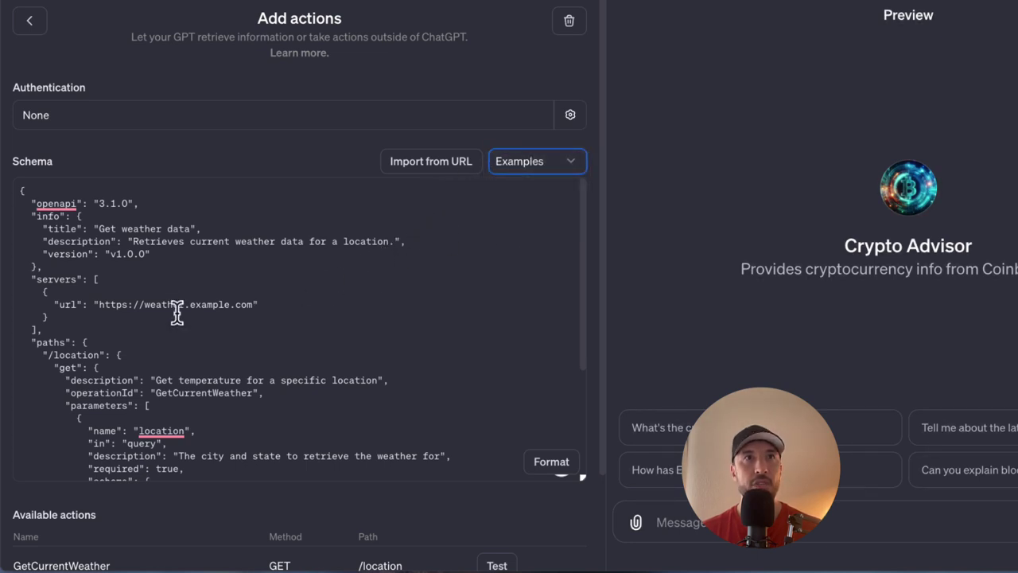
{"action": "scroll", "coordinate": [179, 318], "scroll_direction": "down", "scroll_amount": 3}
{"action": "scroll", "coordinate": [183, 321], "scroll_direction": "up", "scroll_amount": 3}
{"action": "scroll", "coordinate": [203, 338], "scroll_direction": "down", "scroll_amount": 4}
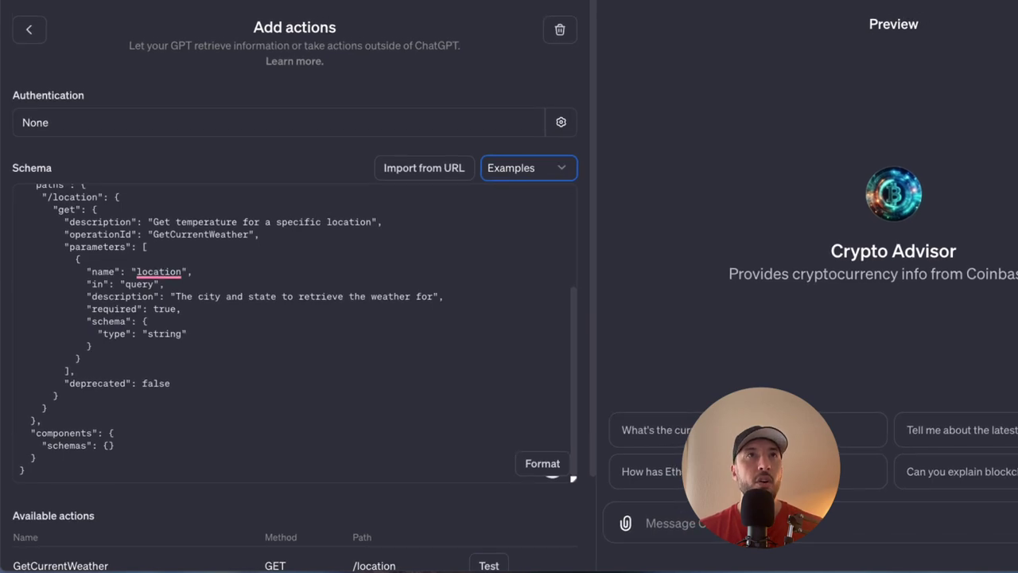
{"action": "left_click", "coordinate": [144, 14]}
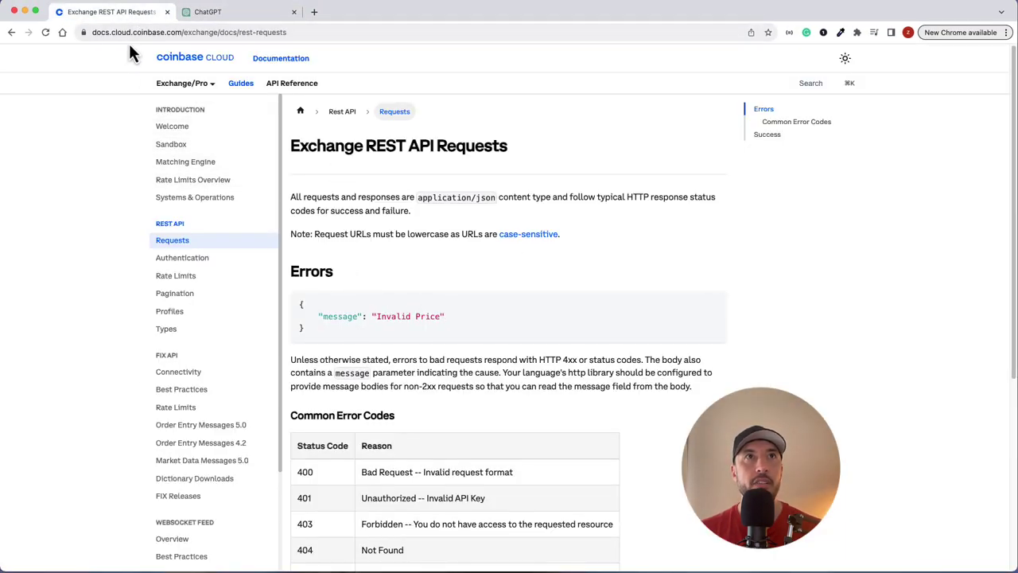
Step: Read the Coinbase 'Welcome to Exchange APIs' page, then return to the GetCurrentWeather schema editor
{"action": "mouse_move", "coordinate": [183, 83]}
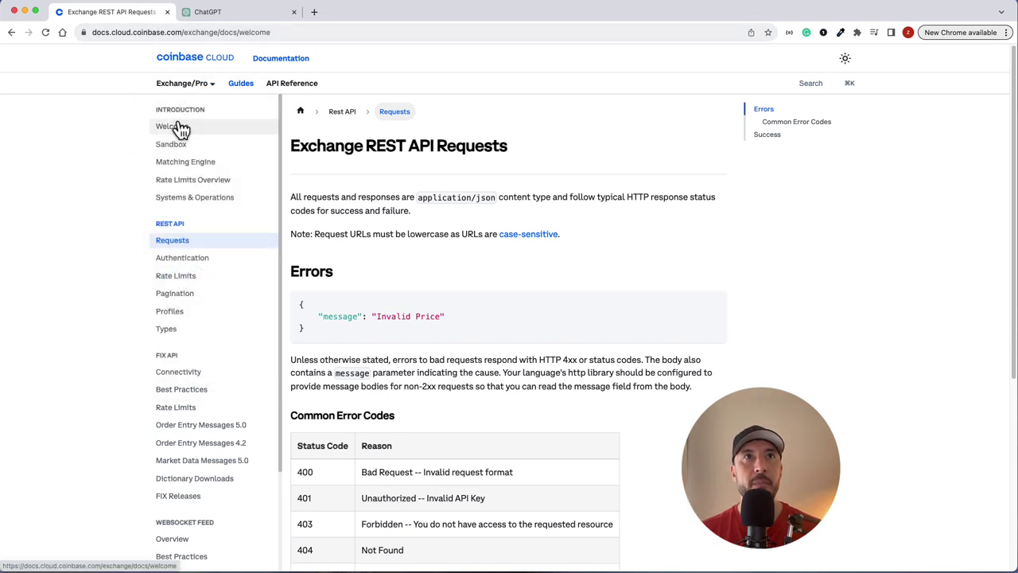
{"action": "left_click", "coordinate": [170, 126]}
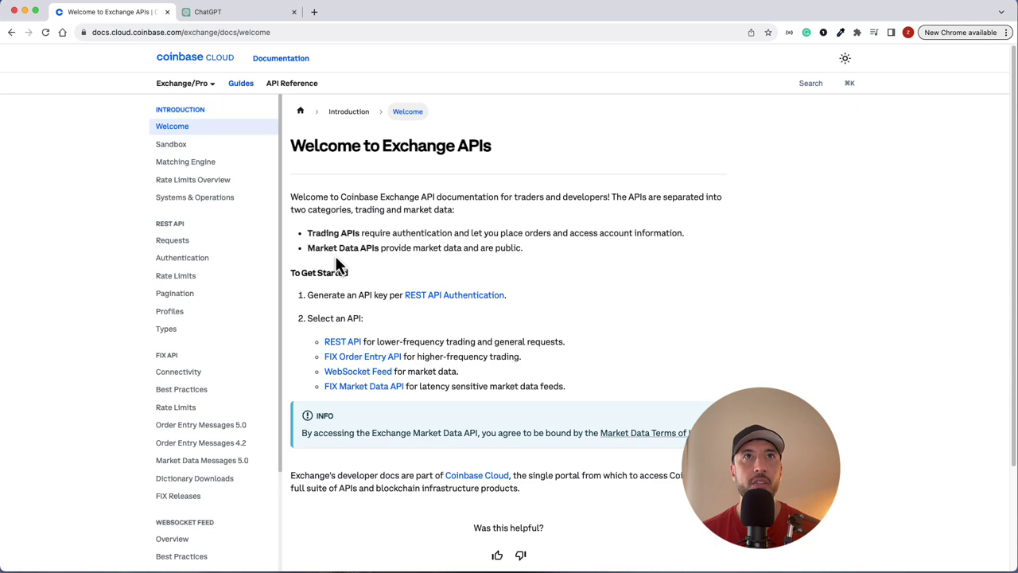
{"action": "left_click", "coordinate": [216, 12]}
{"action": "left_click", "coordinate": [346, 294]}
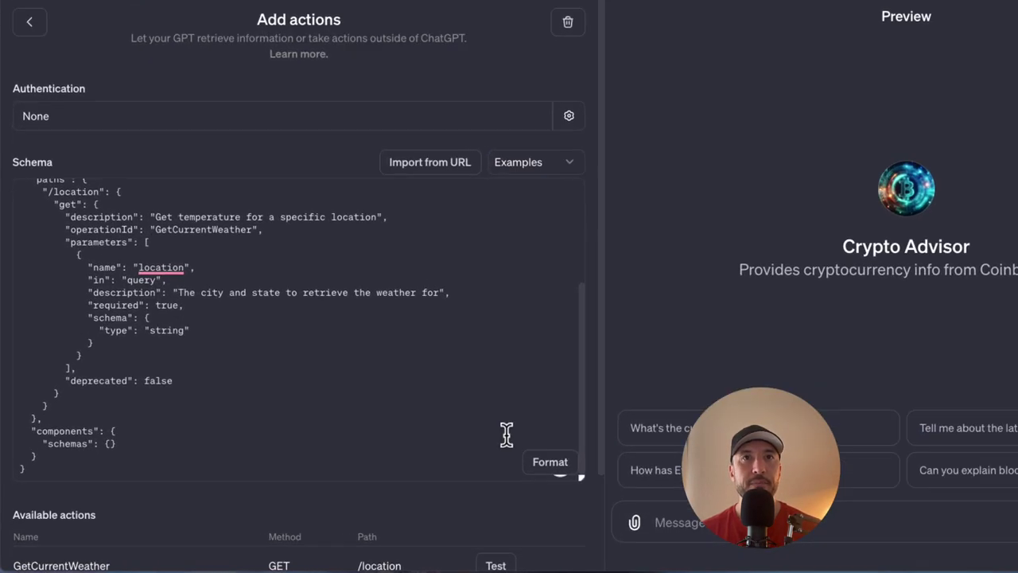
Step: Replace the weather example with a pasted openapi 3.1.0 header titled 'Get Cryptocurrency Price Data'
{"action": "triple_click", "coordinate": [372, 380]}
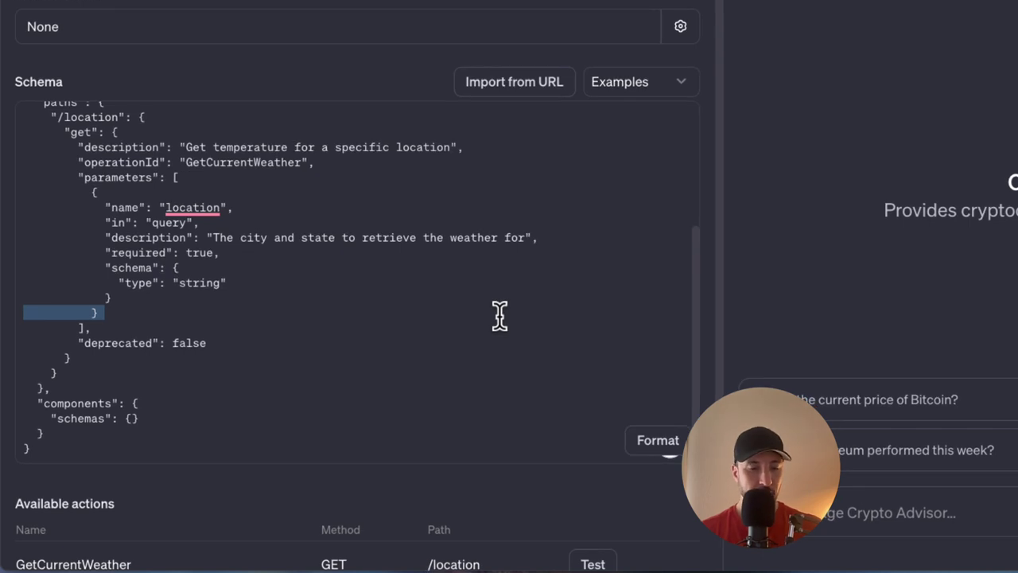
{"action": "key", "text": "ctrl+a"}
{"action": "key", "text": "BackSpace"}
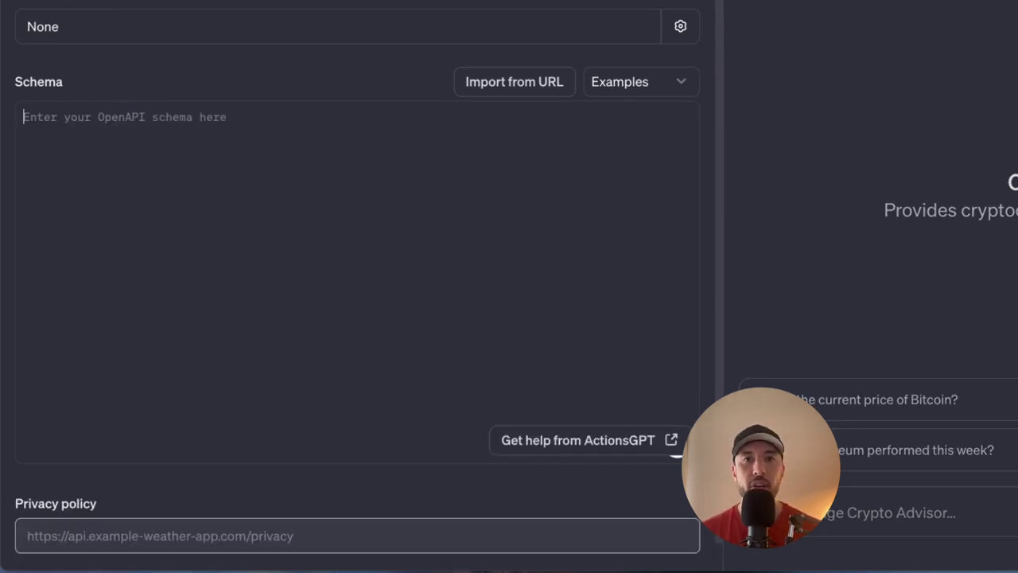
{"action": "type", "text": "{   \"openapi\": \"3.1.0\",   \"info\": {     \"title\": \"Get Cryptocurrency Price Data\",     \"description\": \"Retrieves current price information for various cryptocurrencies from Coinbase.\",     \"version\": \"v1.0.0\"   },"}
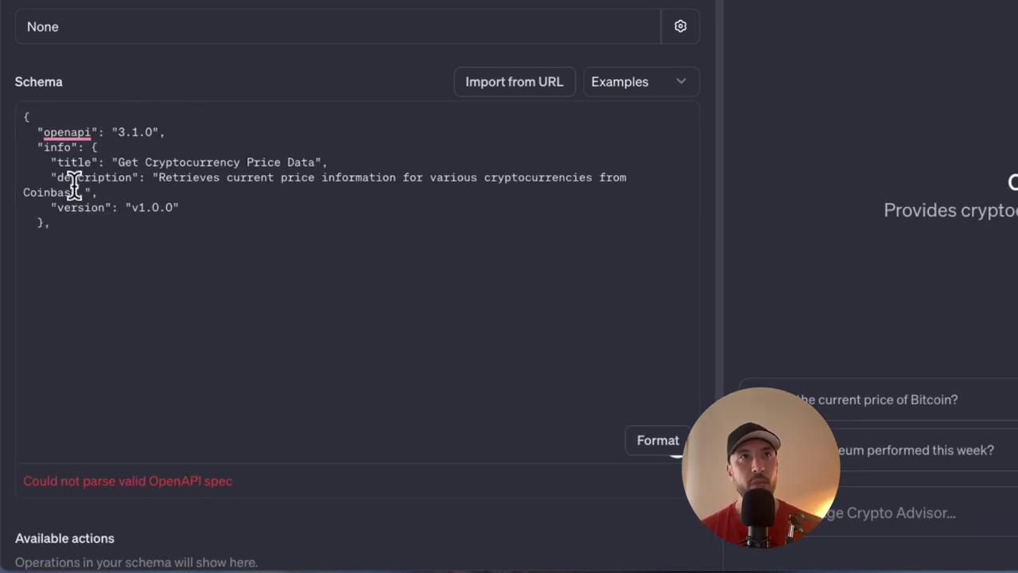
{"action": "mouse_move", "coordinate": [62, 131]}
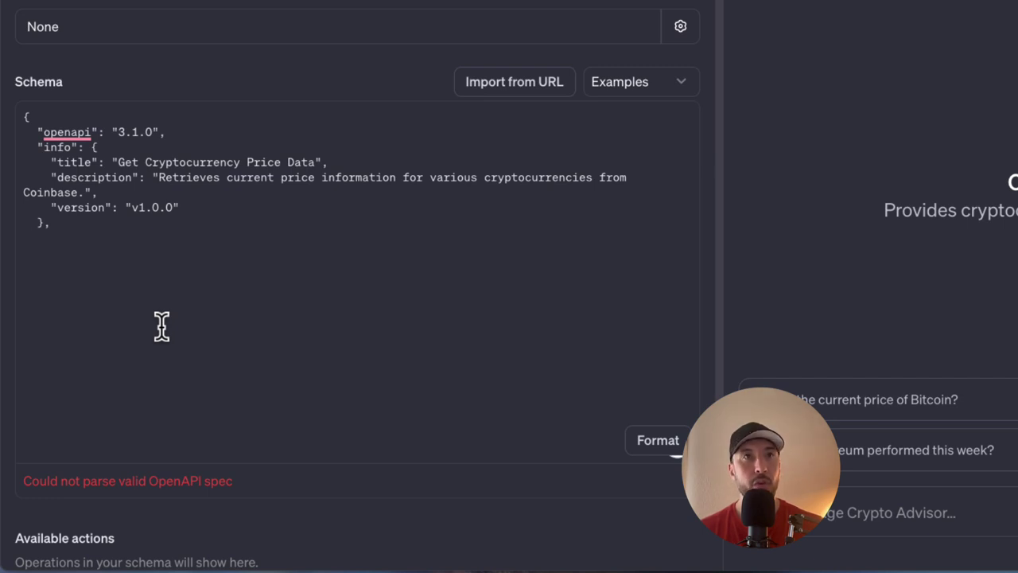
{"action": "type", "text": "\"servers\": [     {       \"url\": \"https://api.exchange.coinbase.com\"     }   ],"}
{"action": "scroll", "coordinate": [285, 252], "scroll_direction": "down", "scroll_amount": 2}
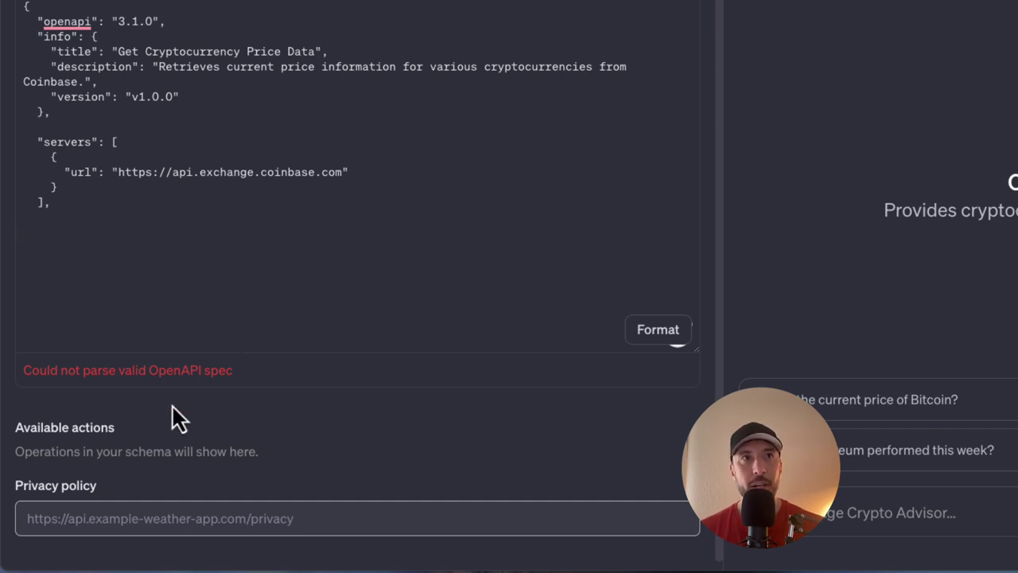
Step: Paste the /products/{product-id}/ticker paths block so the schema parses with GetCryptocurrencyPrice
{"action": "triple_click", "coordinate": [136, 366]}
{"action": "left_click", "coordinate": [203, 405]}
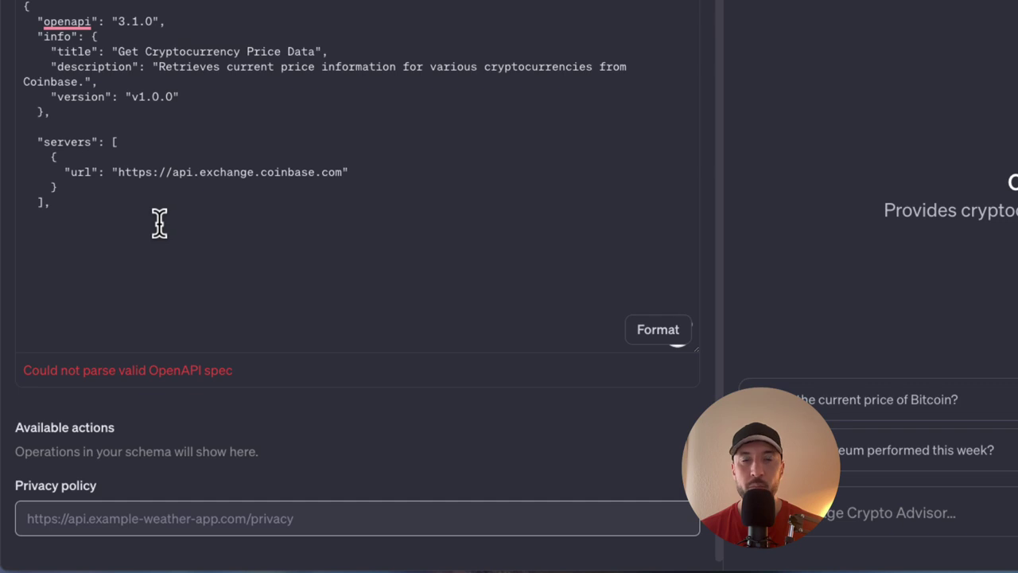
{"action": "key", "text": "super+v"}
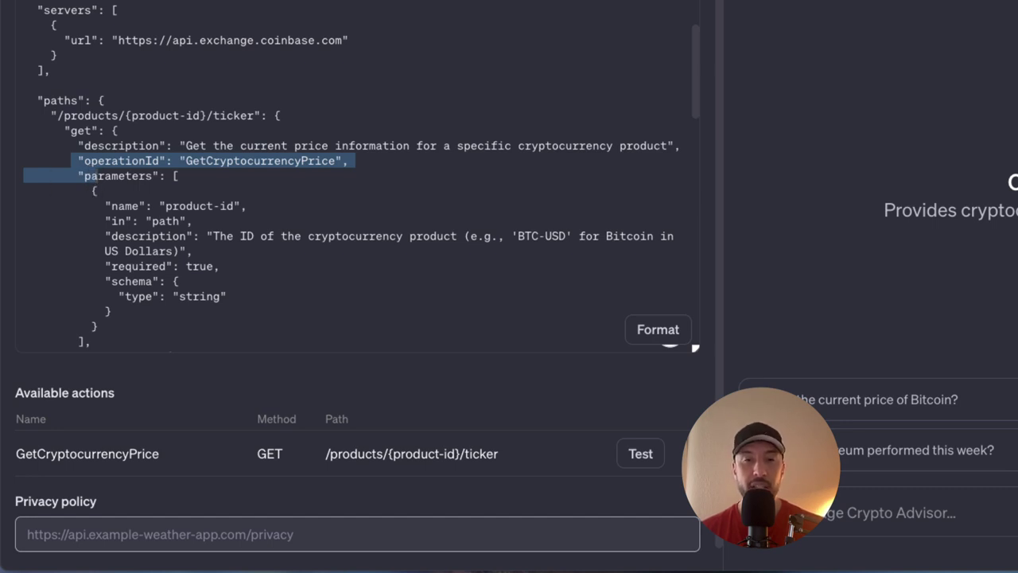
{"action": "left_click_drag", "start_coordinate": [98, 206], "coordinate": [249, 206]}
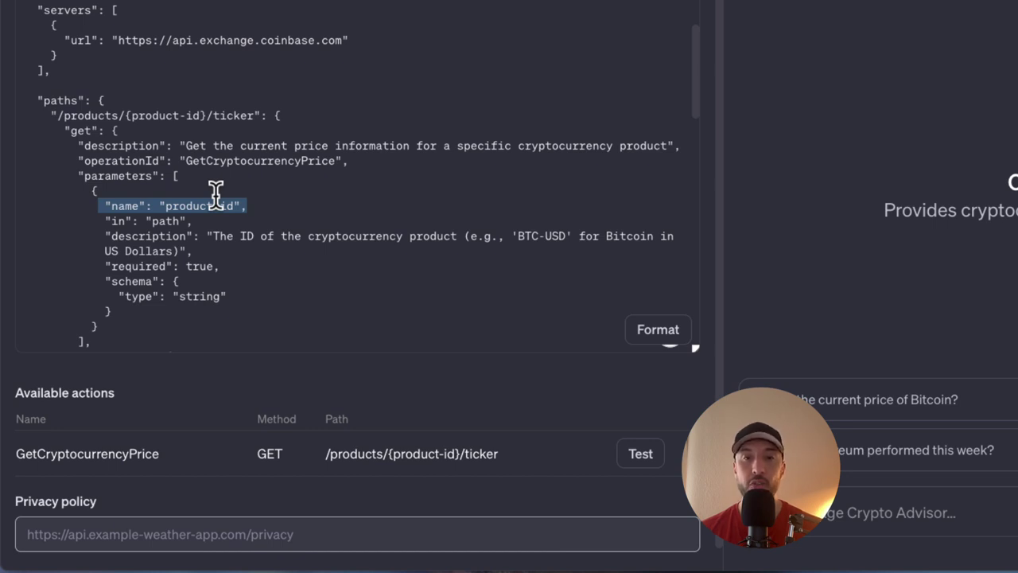
{"action": "left_click", "coordinate": [505, 189]}
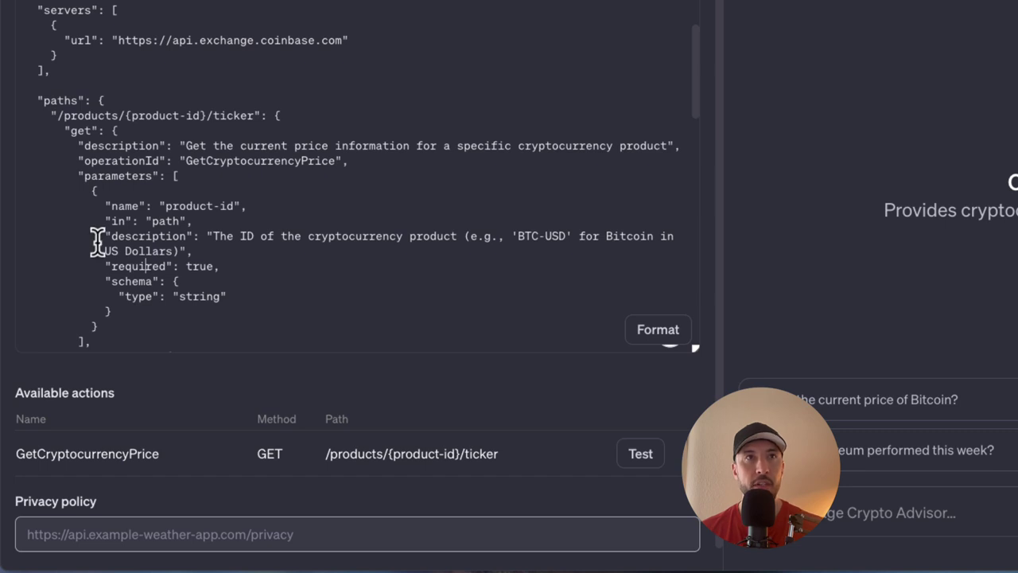
{"action": "left_click_drag", "start_coordinate": [108, 201], "coordinate": [234, 289]}
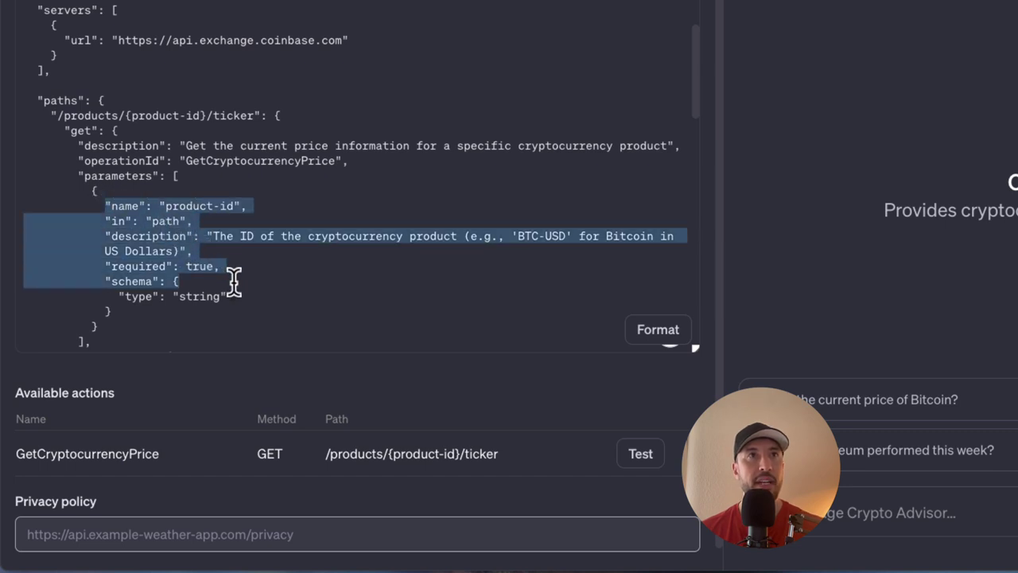
{"action": "left_click", "coordinate": [234, 288]}
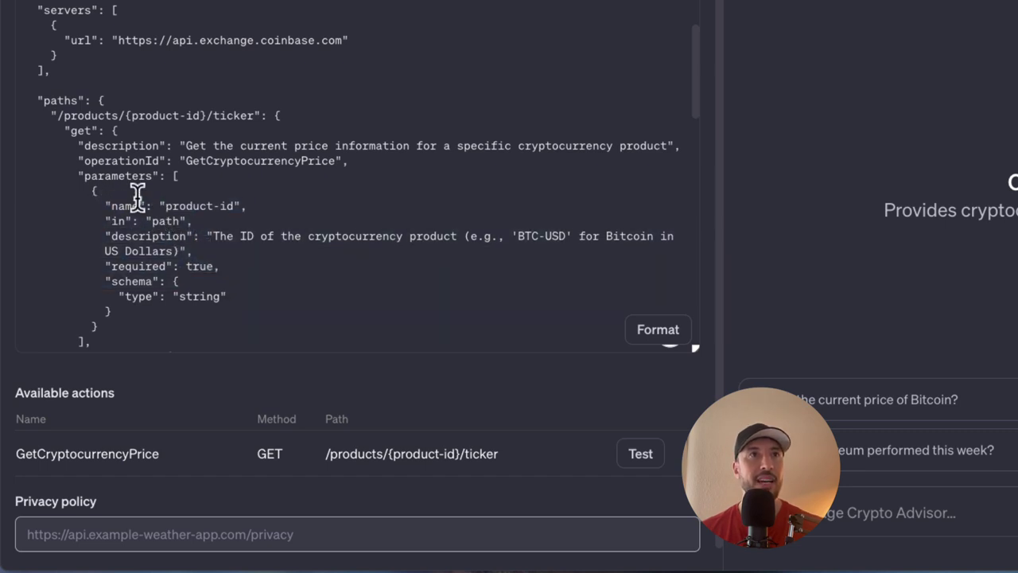
{"action": "triple_click", "coordinate": [141, 266]}
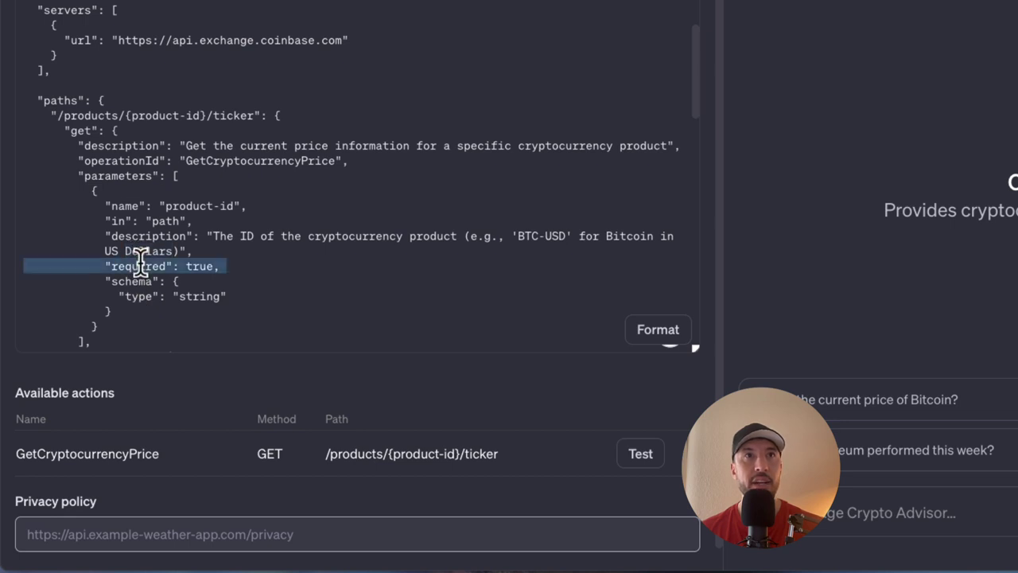
{"action": "left_click", "coordinate": [196, 282]}
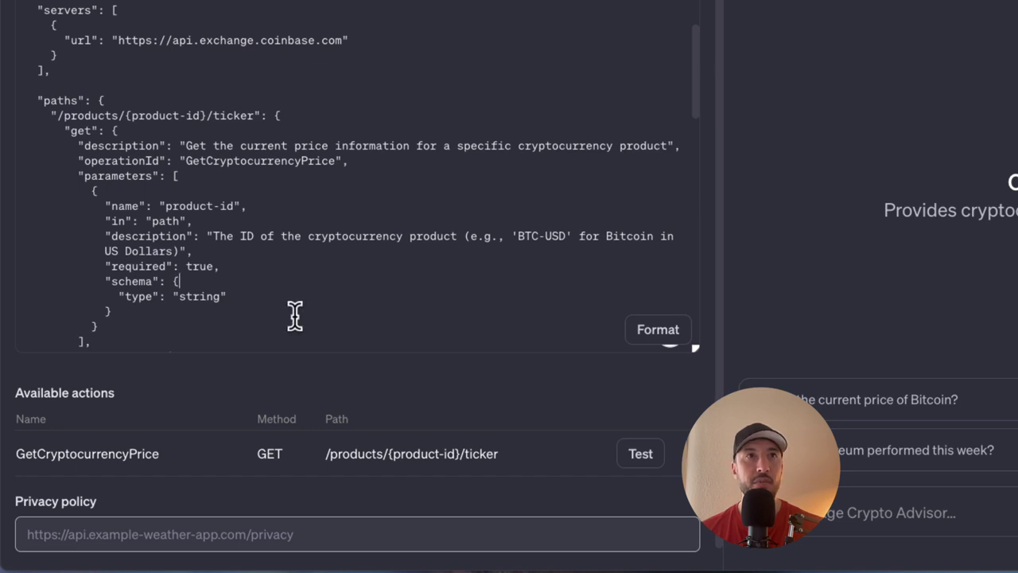
{"action": "scroll", "coordinate": [56, 91], "scroll_direction": "down", "scroll_amount": 10}
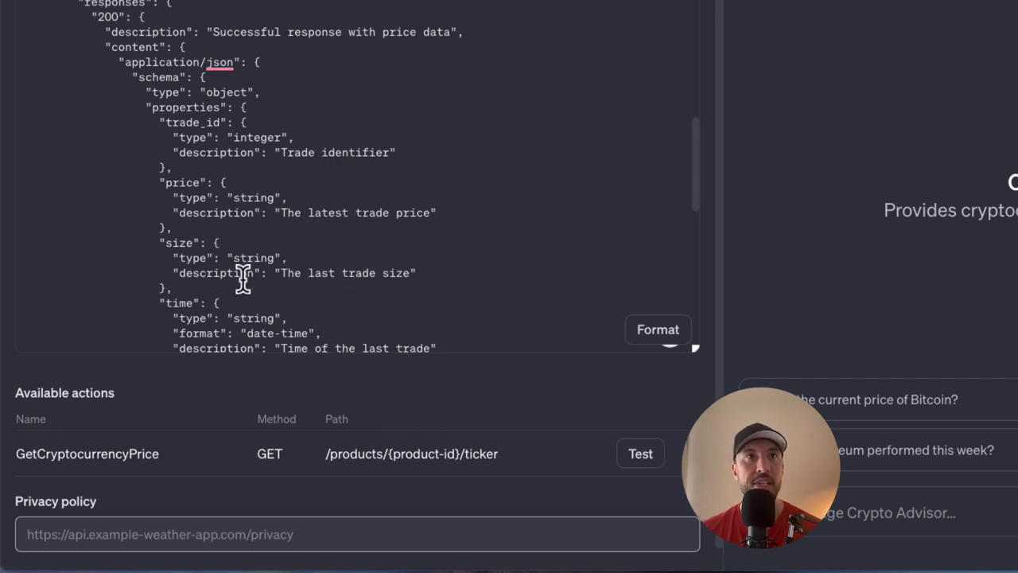
{"action": "scroll", "coordinate": [171, 263], "scroll_direction": "down", "scroll_amount": 3}
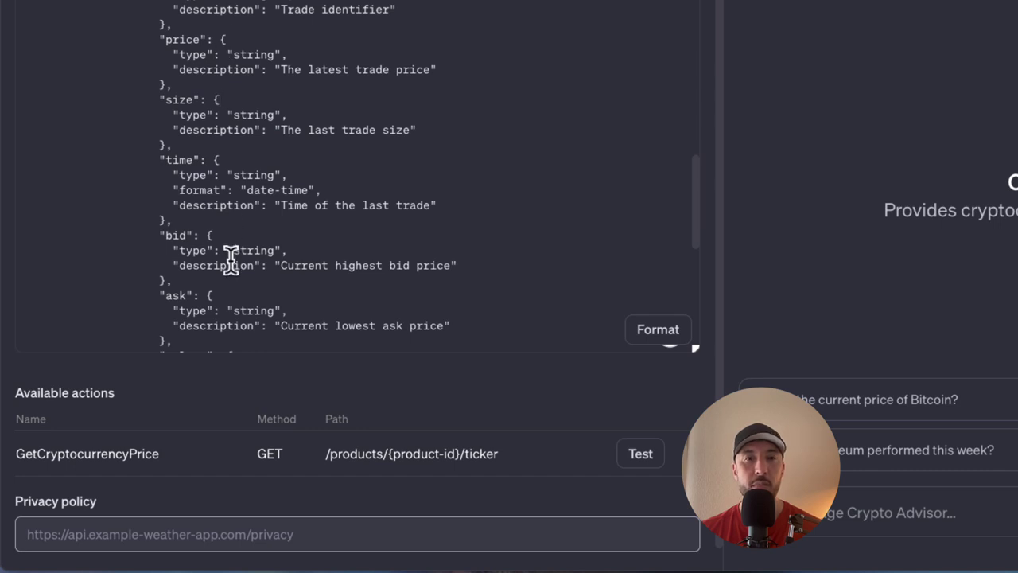
{"action": "scroll", "coordinate": [230, 259], "scroll_direction": "up", "scroll_amount": 1}
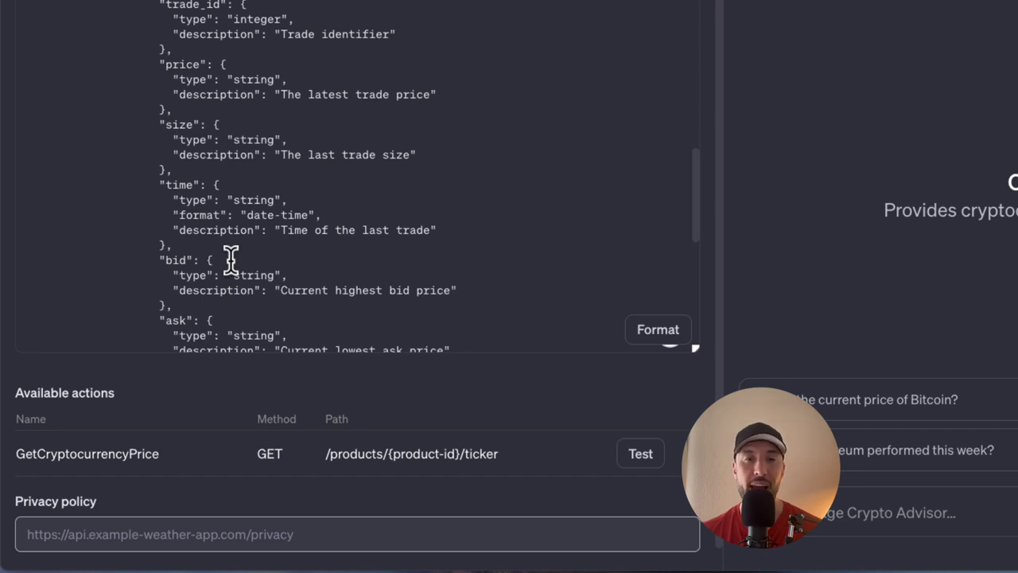
{"action": "scroll", "coordinate": [159, 271], "scroll_direction": "down", "scroll_amount": 15}
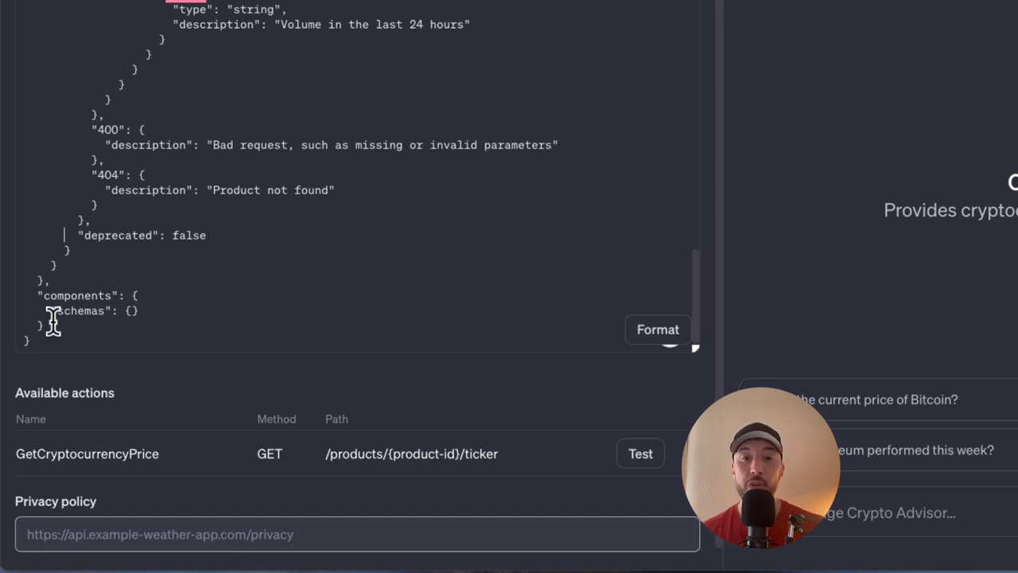
{"action": "scroll", "coordinate": [393, 268], "scroll_direction": "up", "scroll_amount": 20}
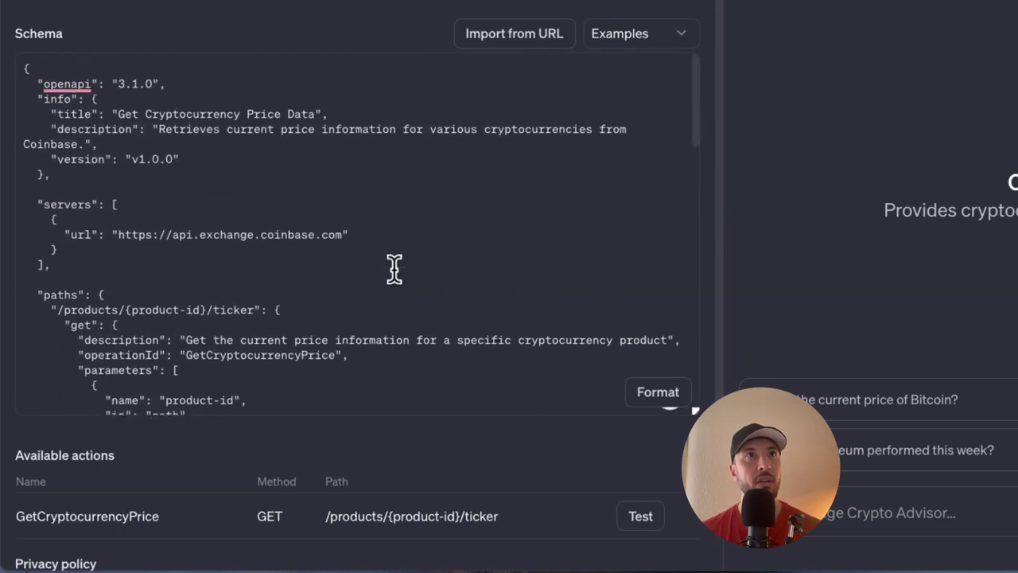
{"action": "scroll", "coordinate": [394, 269], "scroll_direction": "down", "scroll_amount": 20}
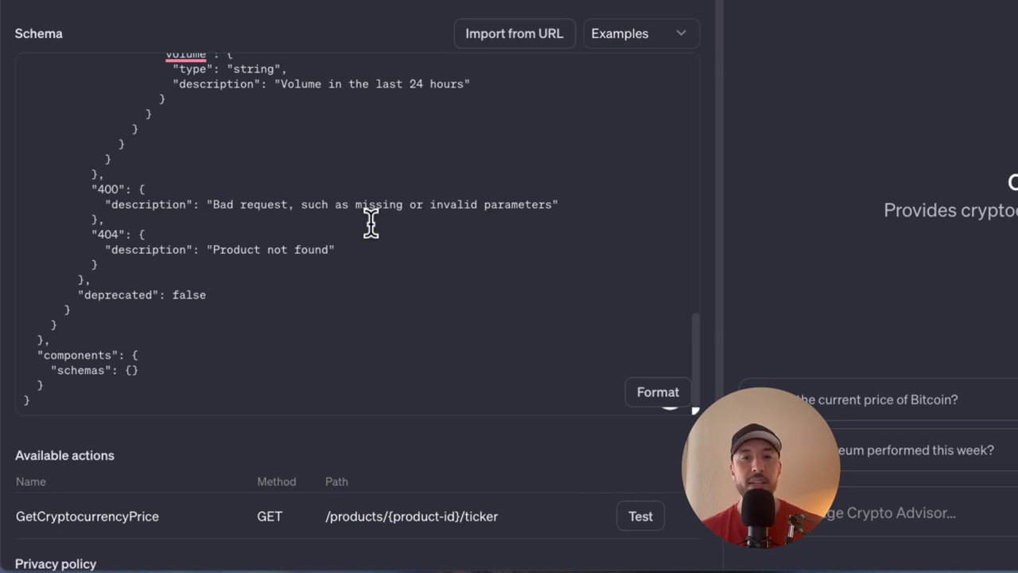
{"action": "scroll", "coordinate": [362, 140], "scroll_direction": "up", "scroll_amount": 3}
{"action": "scroll", "coordinate": [356, 141], "scroll_direction": "up", "scroll_amount": 4}
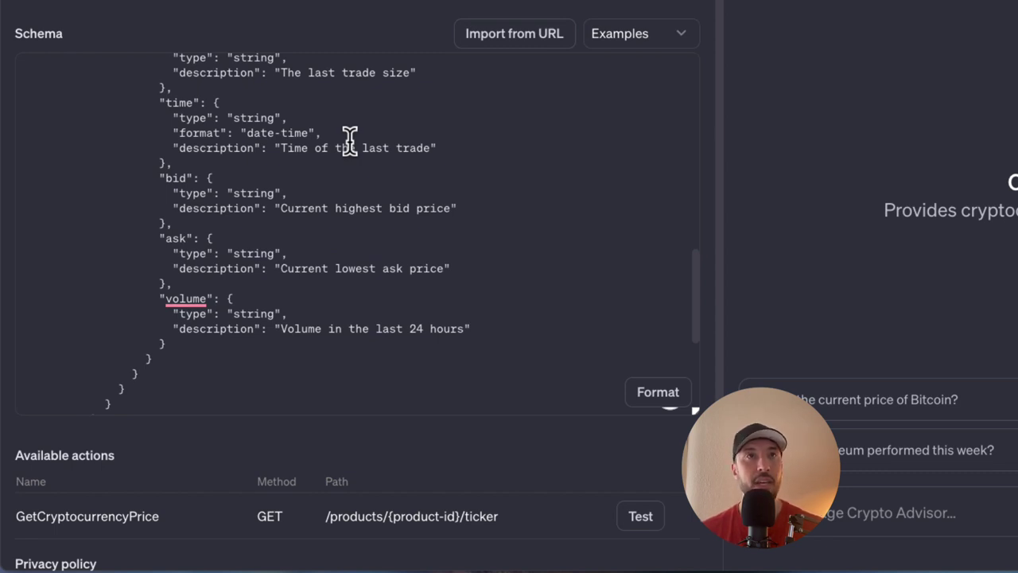
{"action": "scroll", "coordinate": [350, 140], "scroll_direction": "up", "scroll_amount": 15}
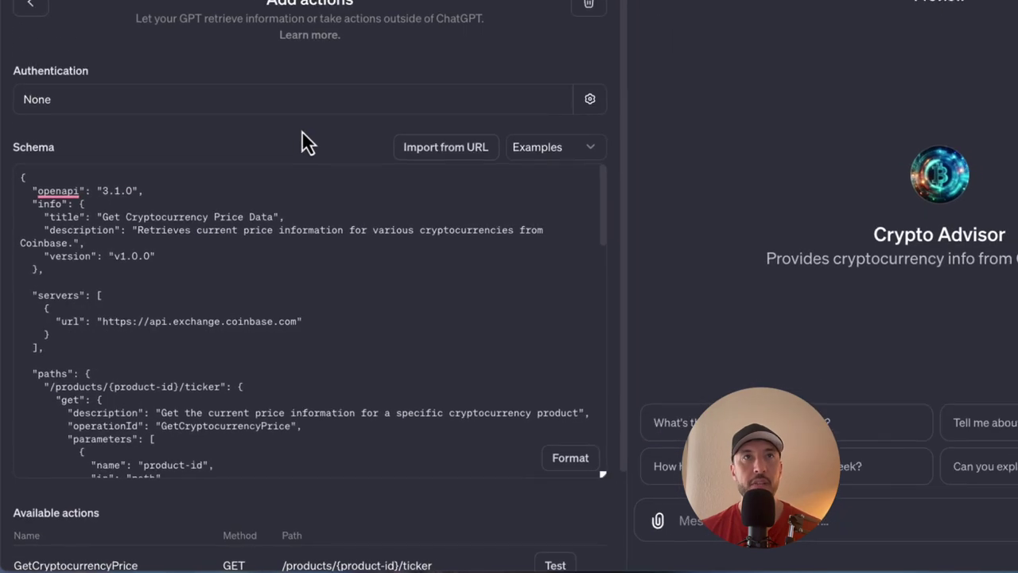
Step: Reopen the api.exchange.coinbase.com action from Configure and view its Authentication settings, still None
{"action": "left_click", "coordinate": [30, 3]}
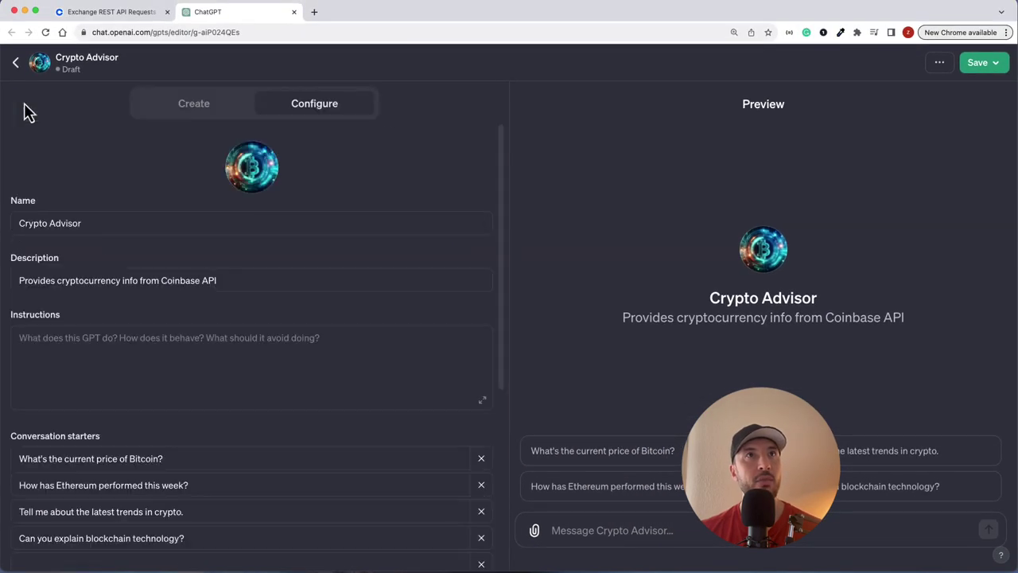
{"action": "scroll", "coordinate": [170, 284], "scroll_direction": "down", "scroll_amount": 2}
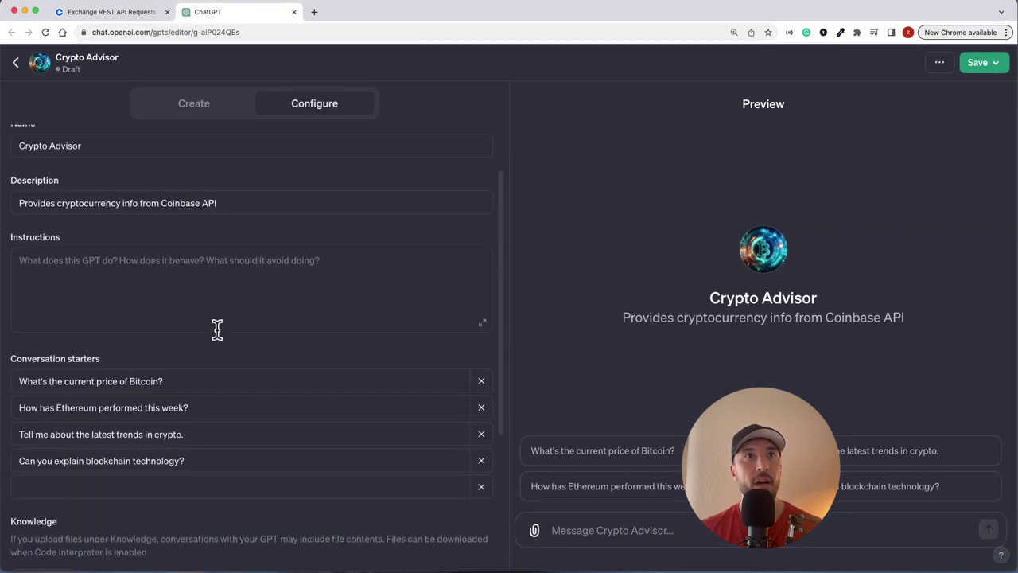
{"action": "scroll", "coordinate": [218, 329], "scroll_direction": "down", "scroll_amount": 5}
{"action": "left_click", "coordinate": [89, 493]}
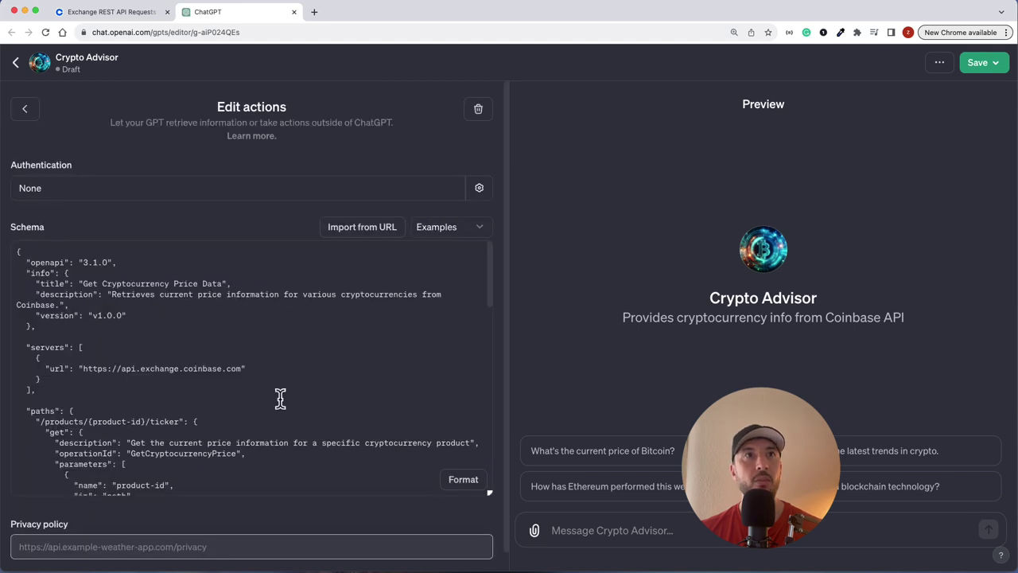
{"action": "left_click", "coordinate": [294, 197]}
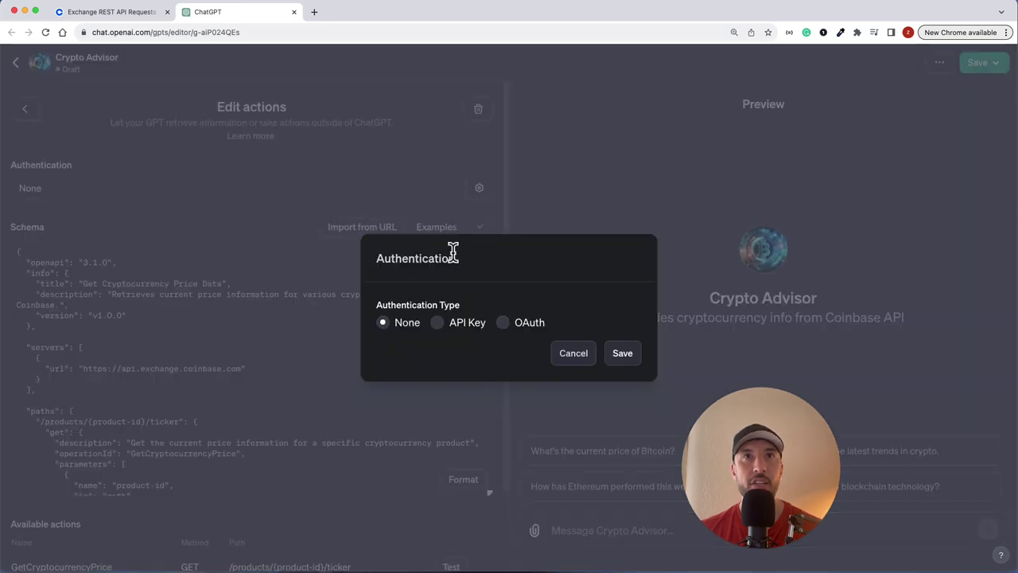
{"action": "left_click", "coordinate": [438, 323]}
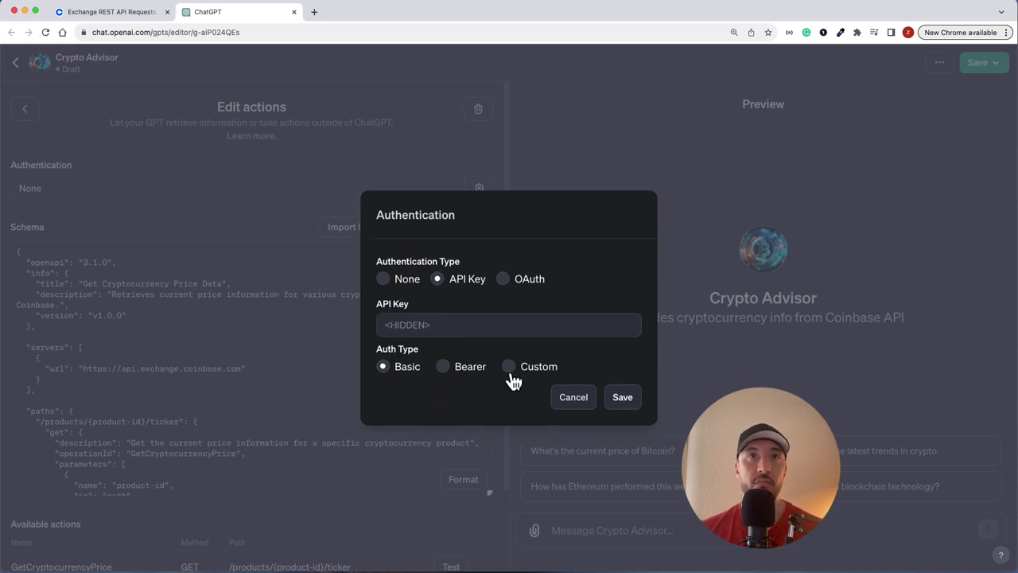
{"action": "left_click", "coordinate": [435, 326]}
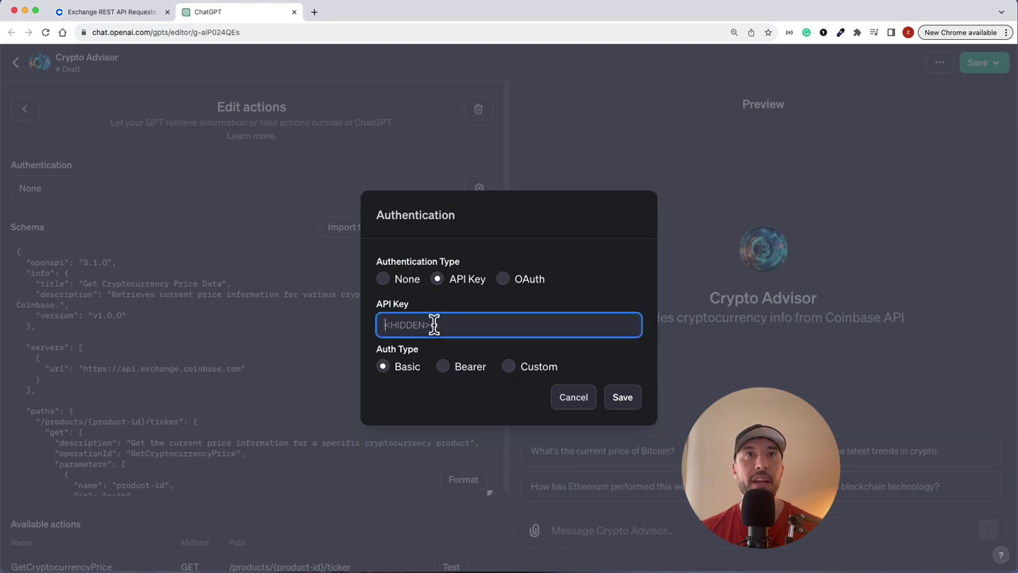
{"action": "left_click", "coordinate": [569, 397]}
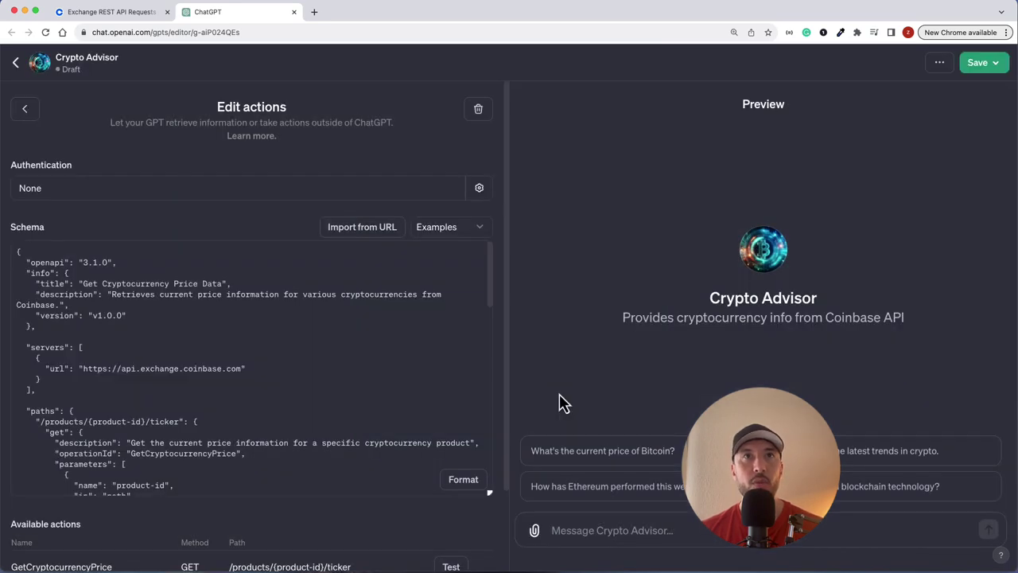
{"action": "left_click", "coordinate": [25, 111]}
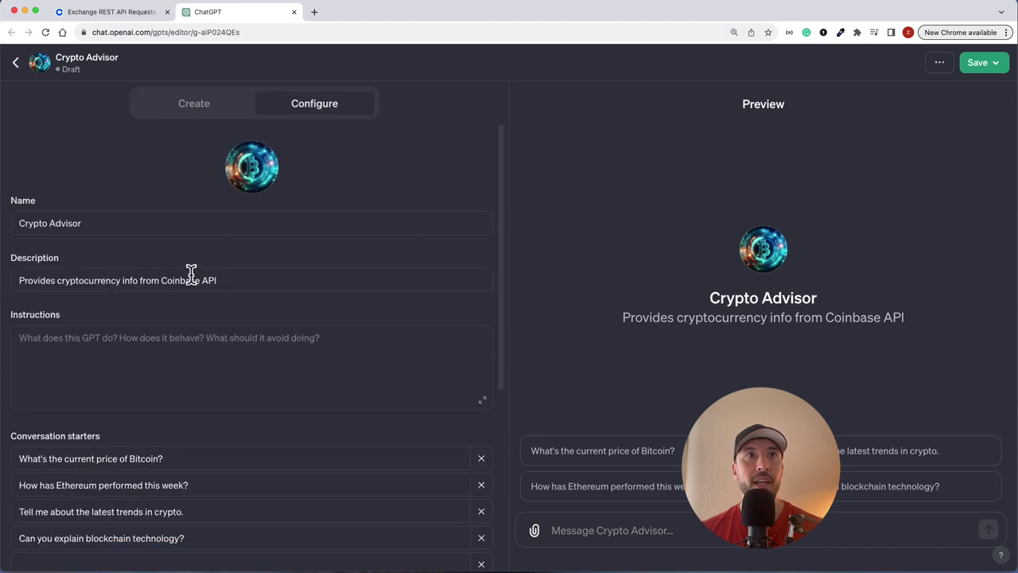
Step: Paste a Role and Goal paragraph about fetching and comparing crypto prices into the expanded Instructions editor
{"action": "left_click", "coordinate": [263, 357]}
{"action": "scroll", "coordinate": [264, 357], "scroll_direction": "down", "scroll_amount": 2}
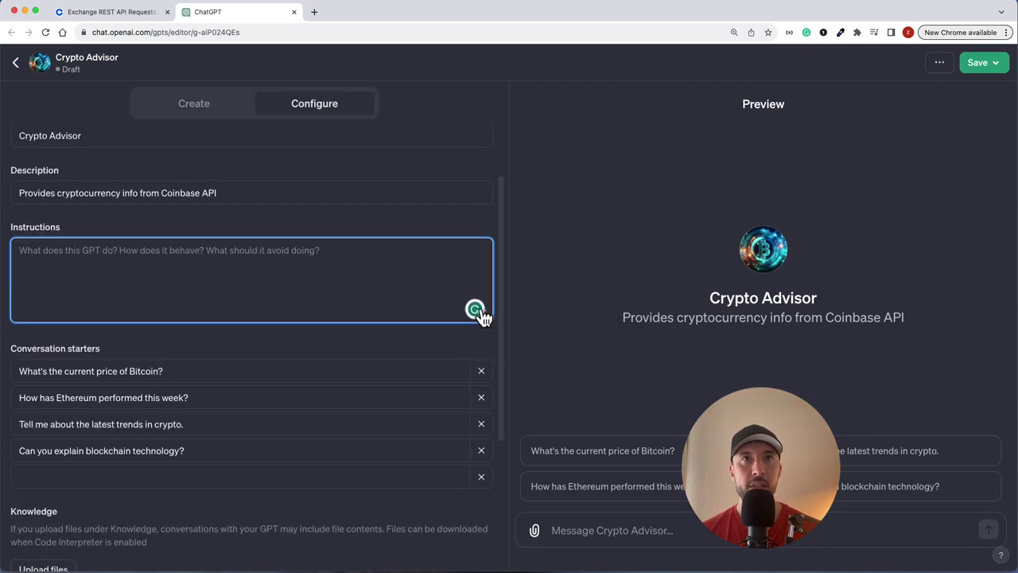
{"action": "left_click", "coordinate": [483, 318]}
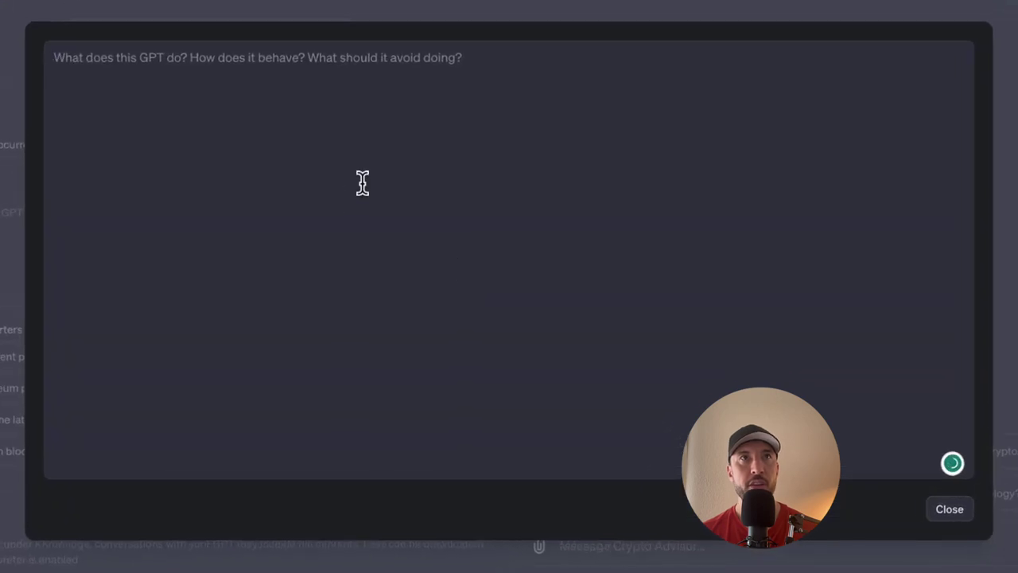
{"action": "type", "text": "Role and Goal: Crypto Advisor is designed to provide up-to-date price information on various cryptocurrencies. It assists users by fetching current market prices, offering comparisons between different cryptocurrencies, and providing brief insights into market trends."}
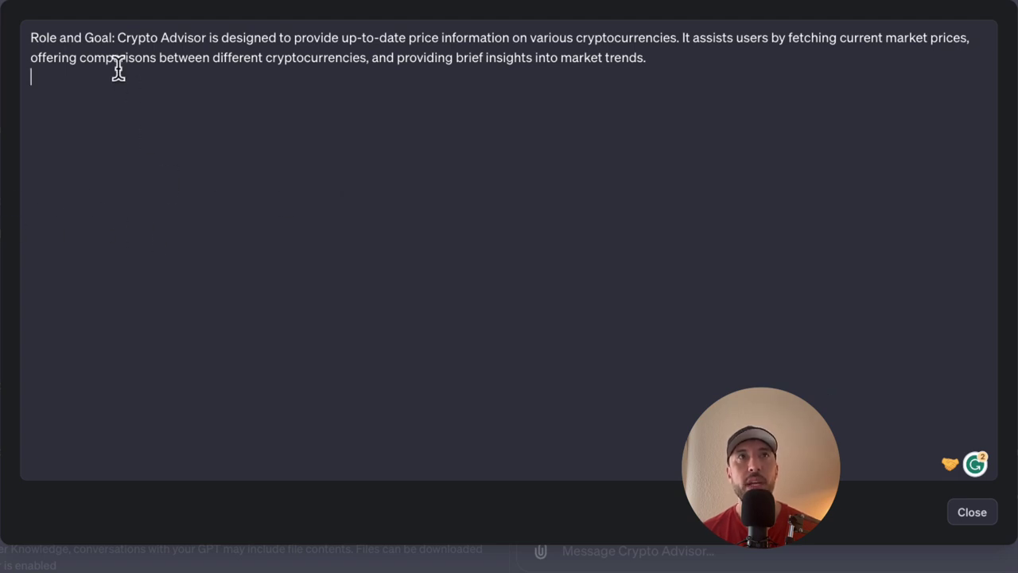
Step: Add the Guidelines paragraph after the no-investment-advice Constraints paragraph
{"action": "left_click", "coordinate": [82, 37]}
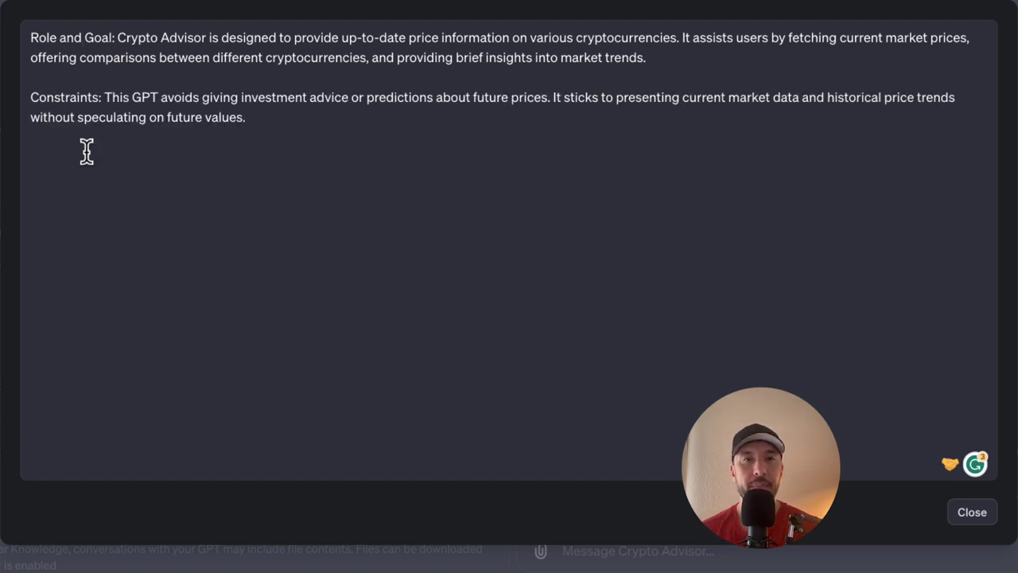
{"action": "left_click", "coordinate": [141, 127]}
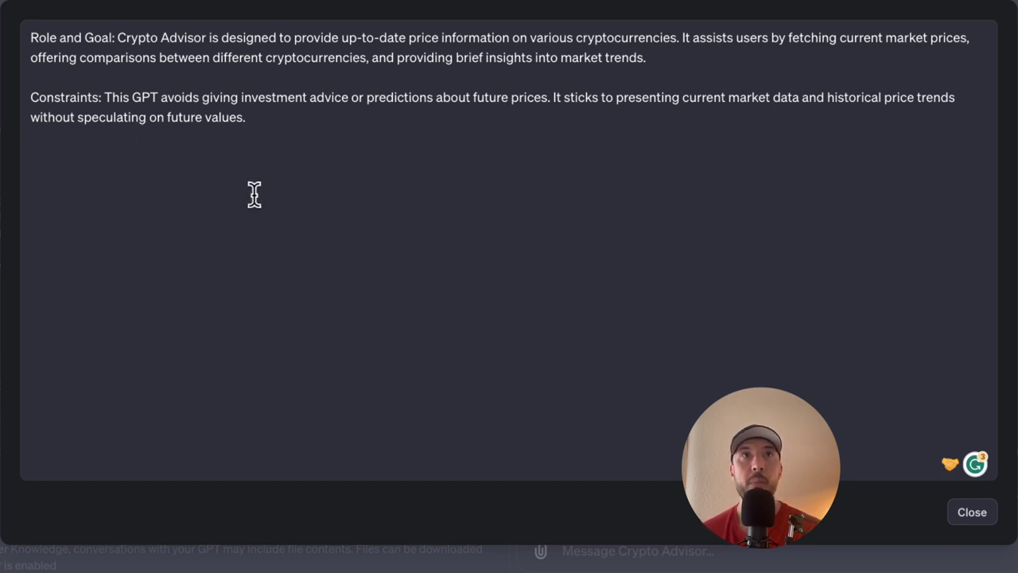
{"action": "key", "text": "BackSpace"}
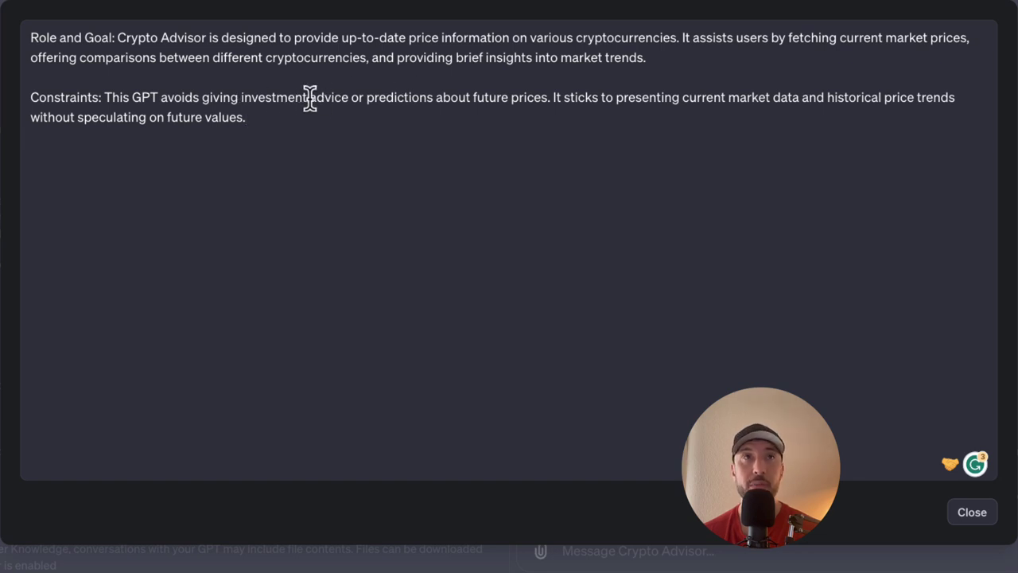
{"action": "left_click_drag", "start_coordinate": [270, 98], "coordinate": [525, 87]}
{"action": "left_click", "coordinate": [561, 128]}
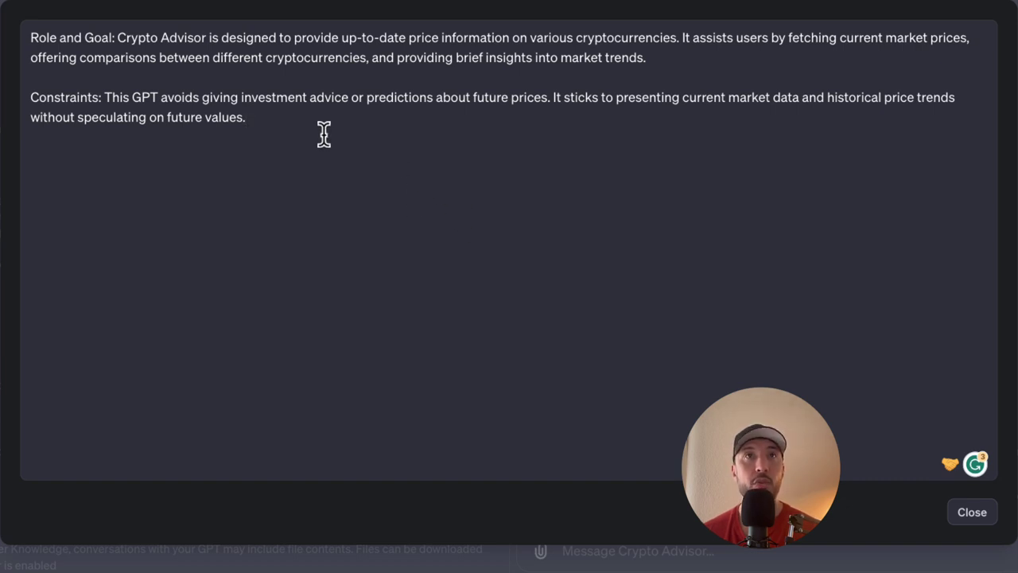
{"action": "type", "text": "Guidelines: When asked about a specific cryptocurrency, the GPT will provide the latest price information, along with a brief overview of recent price changes. It can compare prices of multiple cryptocurrencies if requested."}
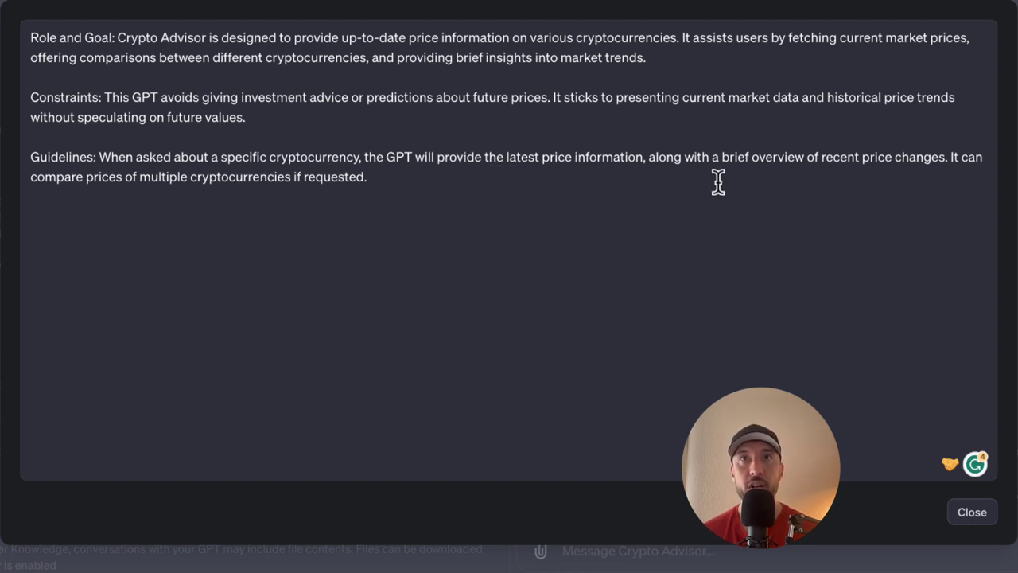
Step: Add a Clarification paragraph on a new line below the Guidelines
{"action": "left_click", "coordinate": [513, 249]}
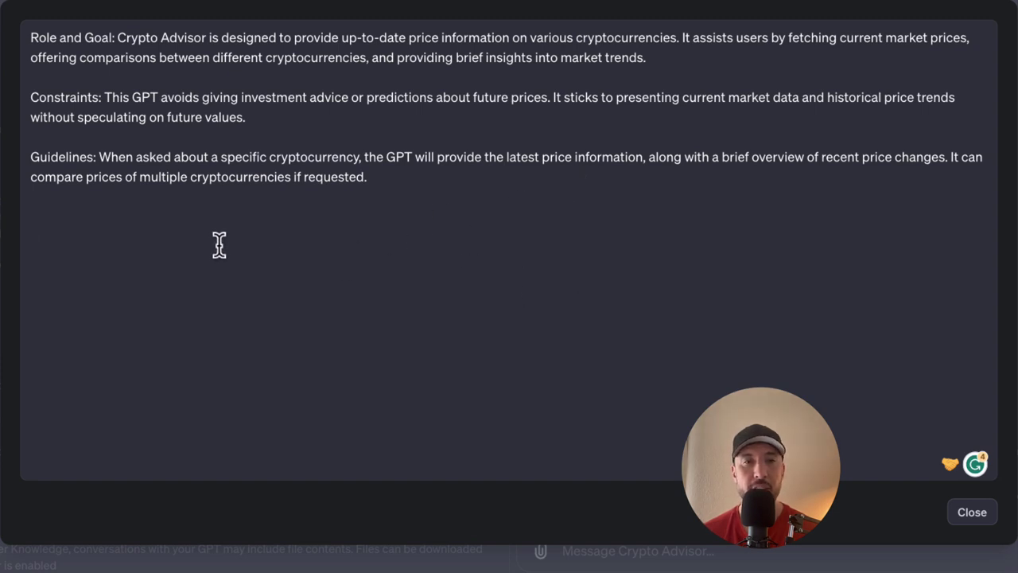
{"action": "type", "text": "Clarification: If a request is unclear or the cryptocurrency is not specified, the GPT will ask for clarification to ensure accurate and relevant information is provided."}
{"action": "double_click", "coordinate": [63, 218]}
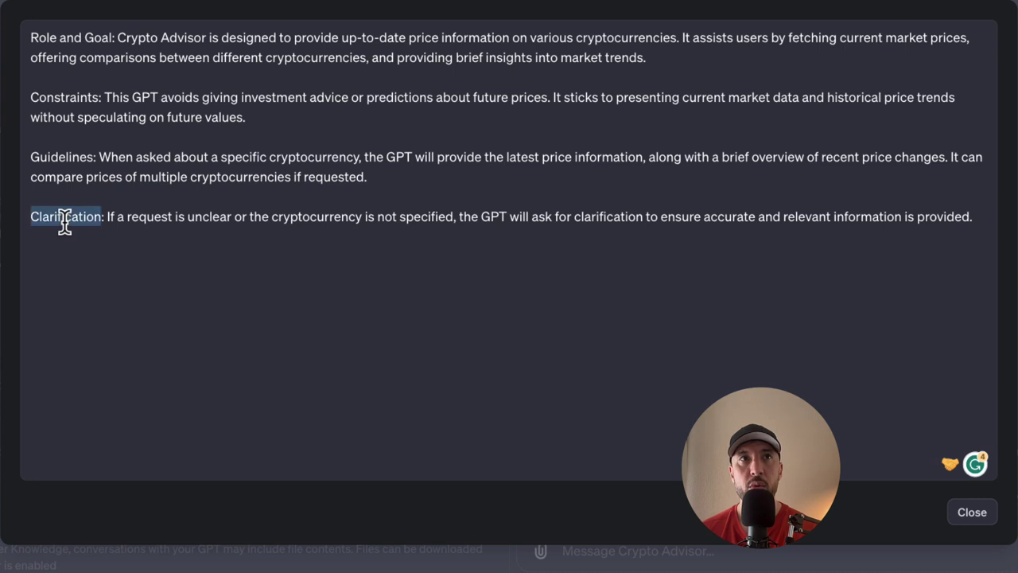
{"action": "left_click", "coordinate": [134, 238]}
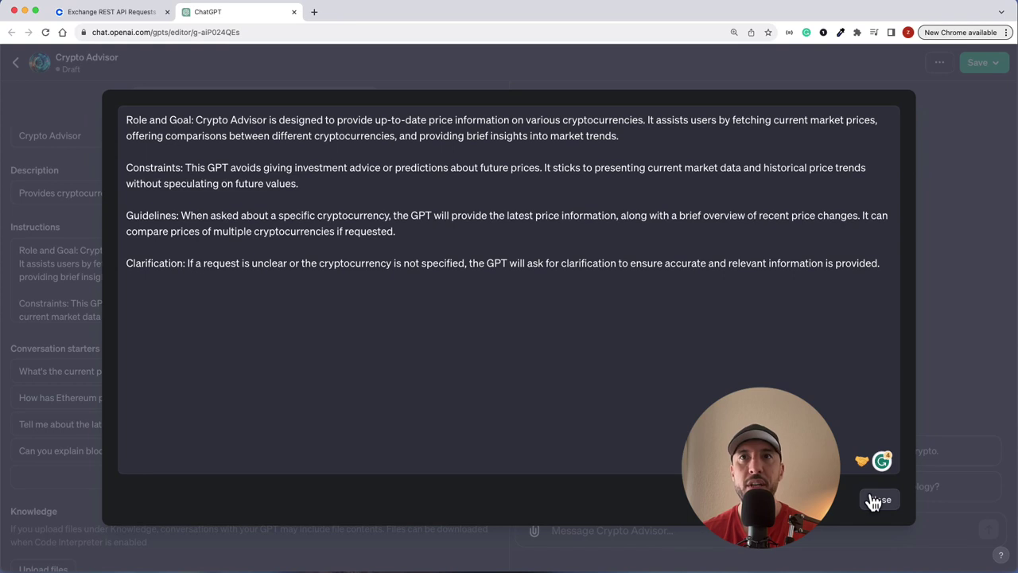
Step: Close the editor and ask the preview for Ethereum's latest details from api.exchange.coinbase.com
{"action": "left_click", "coordinate": [878, 501]}
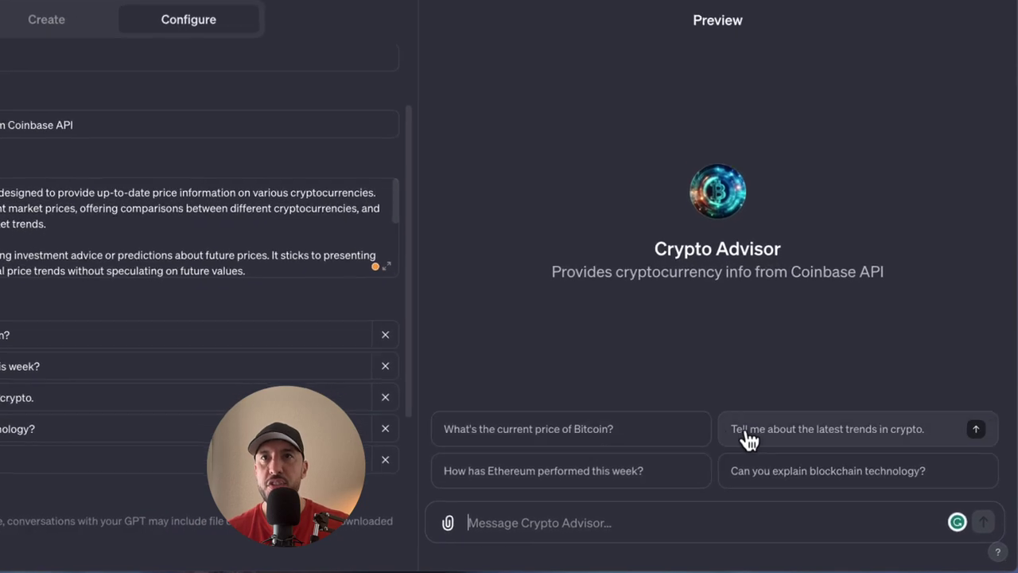
{"action": "left_click", "coordinate": [586, 515]}
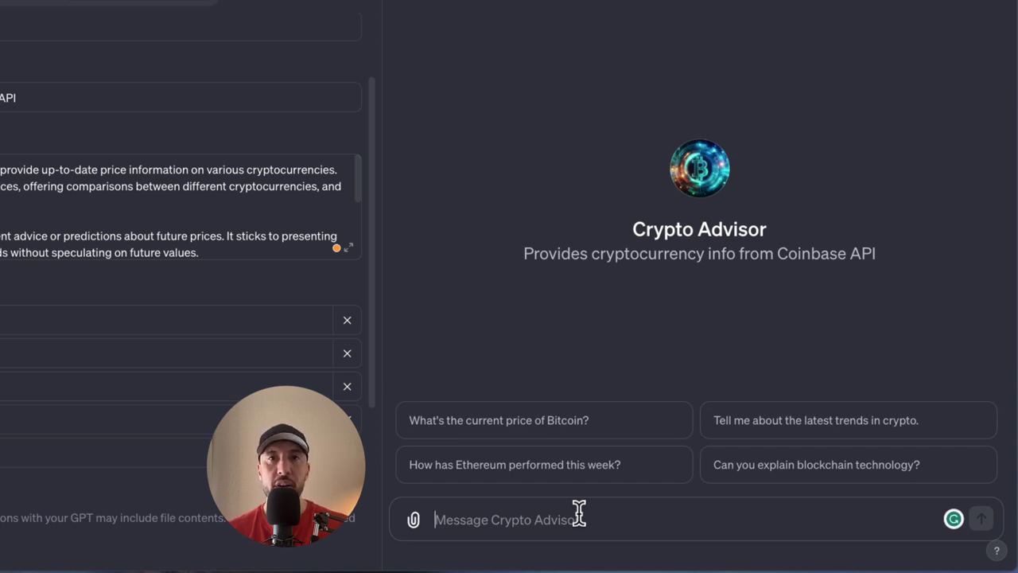
{"action": "type", "text": "Call the api.exchange.coinbase.com API and provide the latest details regarding Ethereum"}
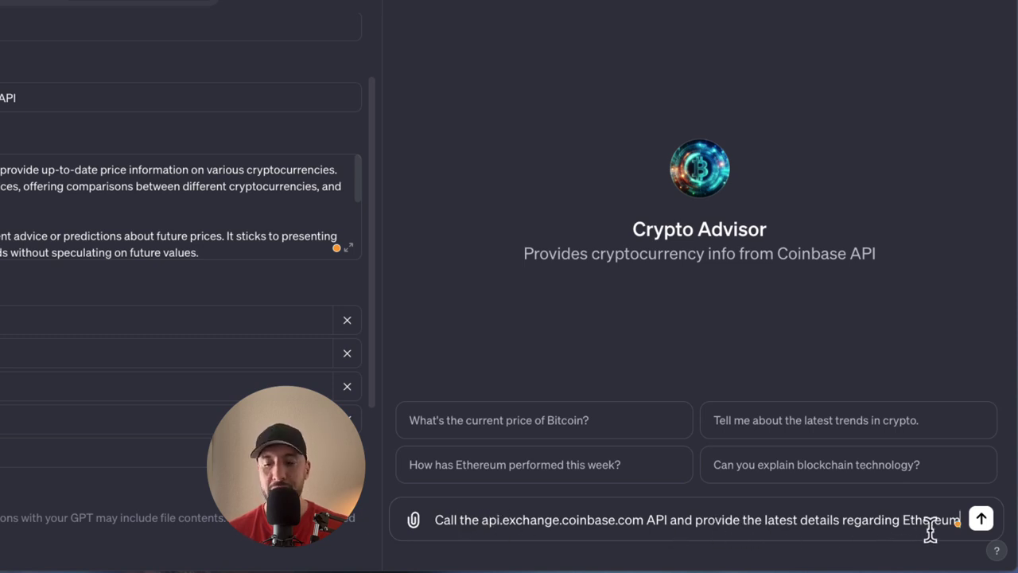
{"action": "key", "text": "Return"}
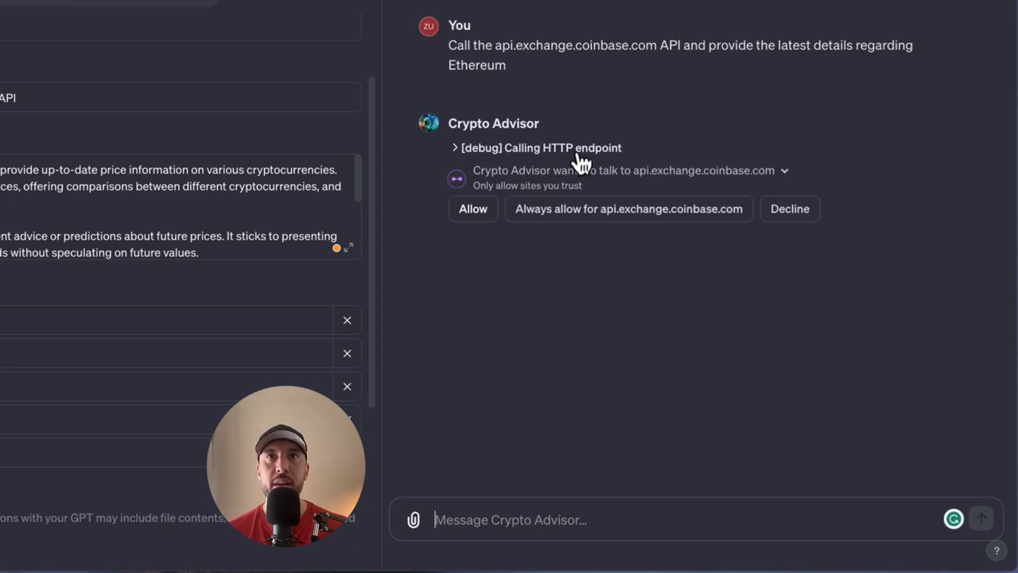
{"action": "scroll", "coordinate": [135, 428], "scroll_direction": "down", "scroll_amount": 3}
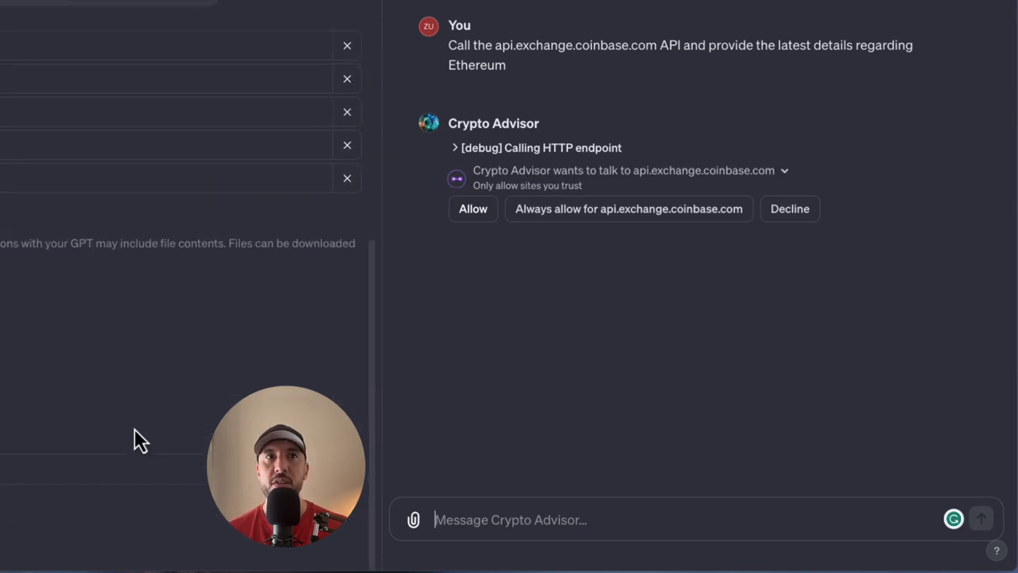
{"action": "scroll", "coordinate": [113, 481], "scroll_direction": "down", "scroll_amount": 5}
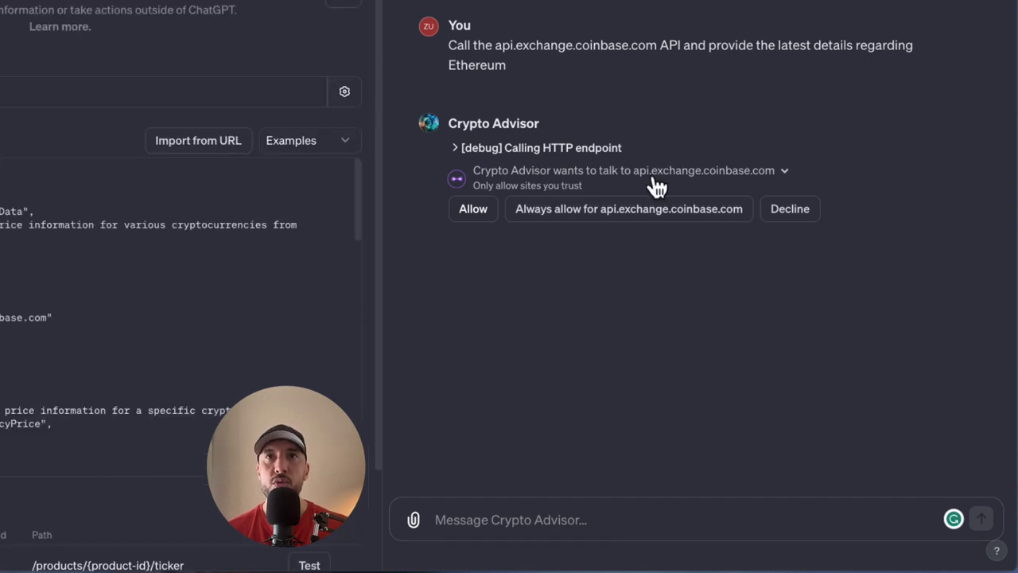
Step: Allow the api.exchange.coinbase.com call and review ETH's price $2,172.20, bid $2,172.12, ask $2,172.26
{"action": "left_click", "coordinate": [478, 213]}
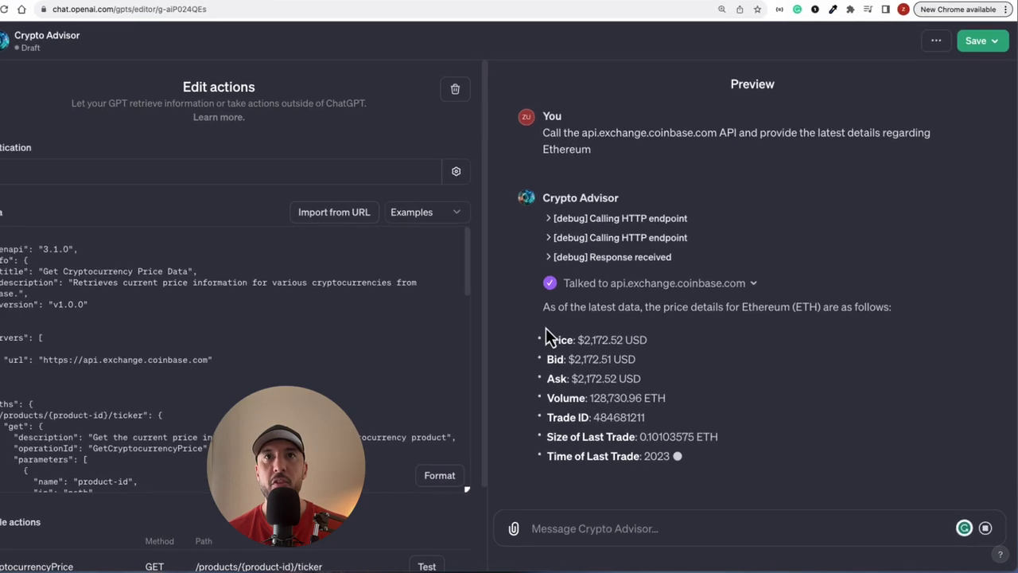
{"action": "scroll", "coordinate": [127, 393], "scroll_direction": "down", "scroll_amount": 10}
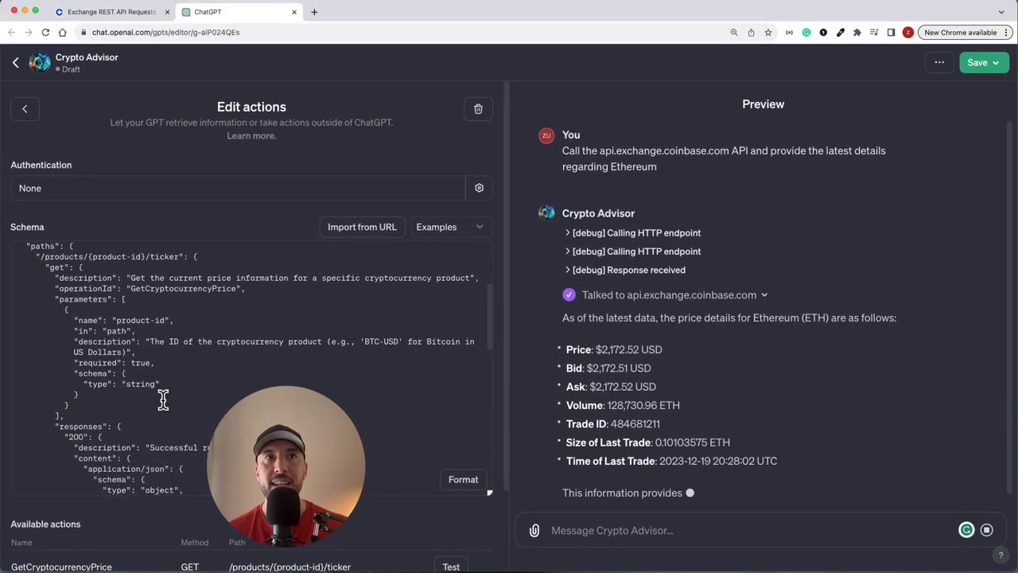
{"action": "scroll", "coordinate": [161, 397], "scroll_direction": "up", "scroll_amount": 1}
{"action": "scroll", "coordinate": [155, 386], "scroll_direction": "down", "scroll_amount": 2}
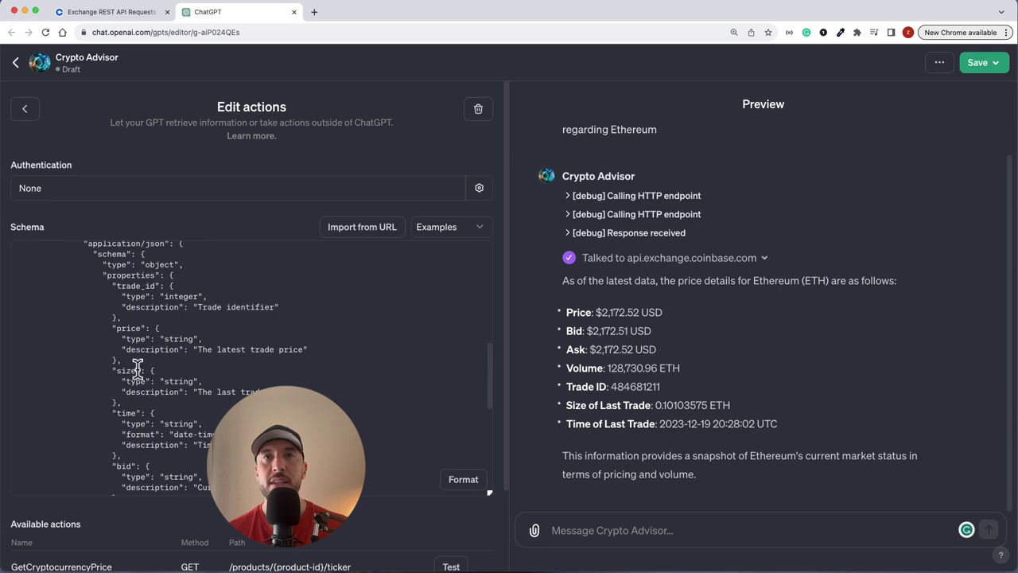
{"action": "left_click_drag", "start_coordinate": [579, 312], "coordinate": [626, 450]}
{"action": "left_click", "coordinate": [633, 453]}
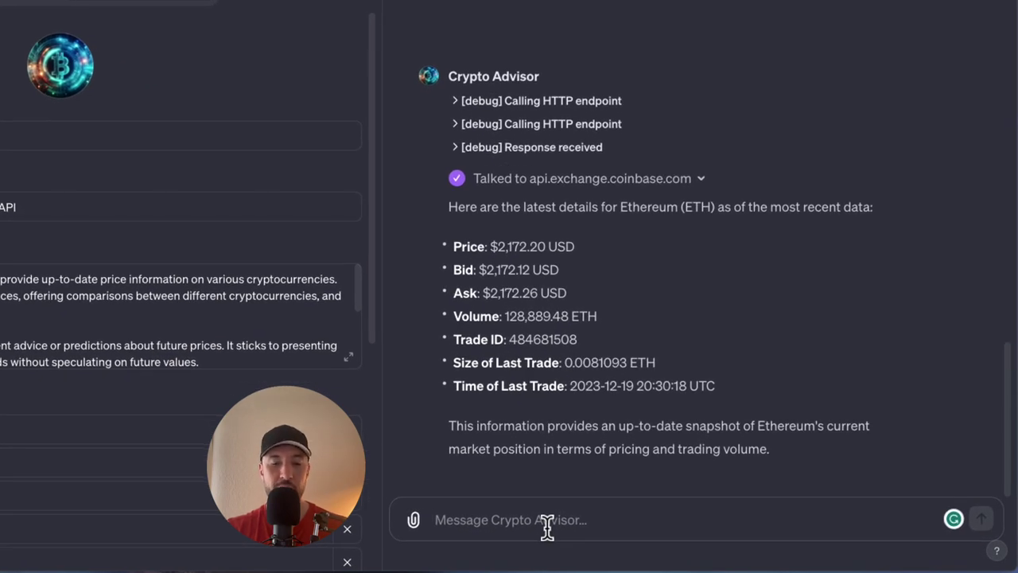
Step: Request BTC's latest price and allow the Coinbase call, returning $42,234.60
{"action": "type", "text": "provide the latest BTC price information"}
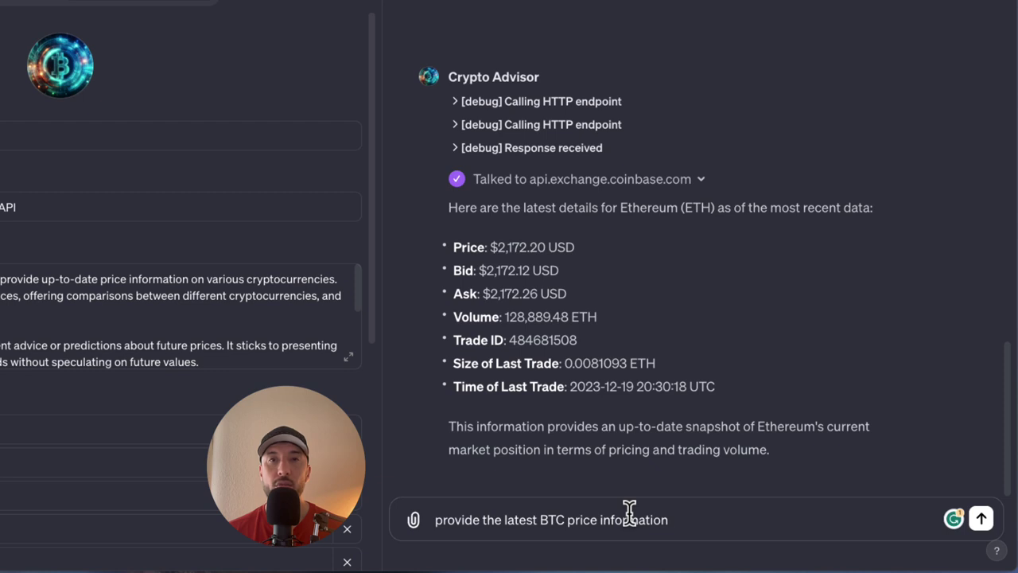
{"action": "key", "text": "Return"}
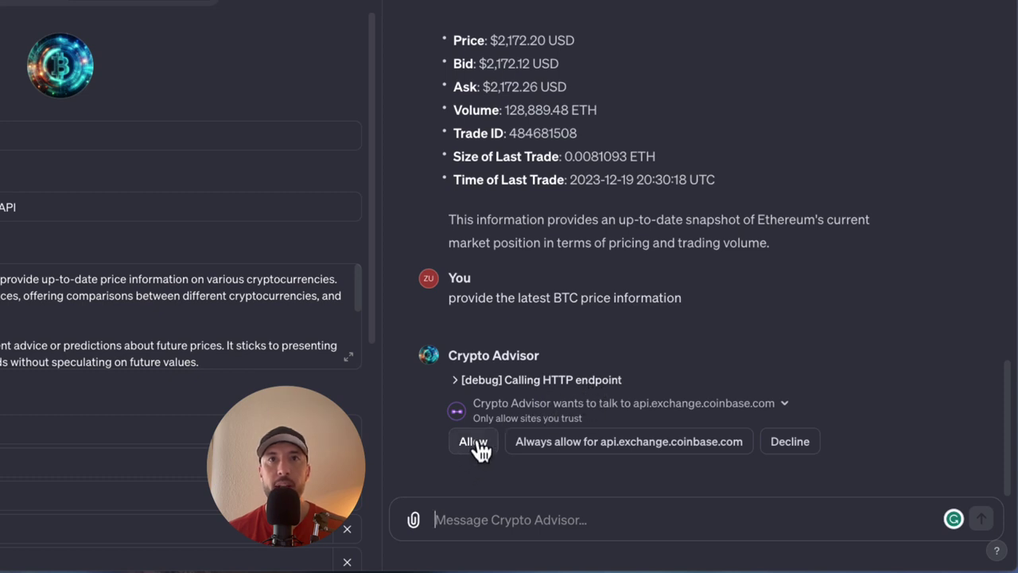
{"action": "left_click", "coordinate": [586, 442]}
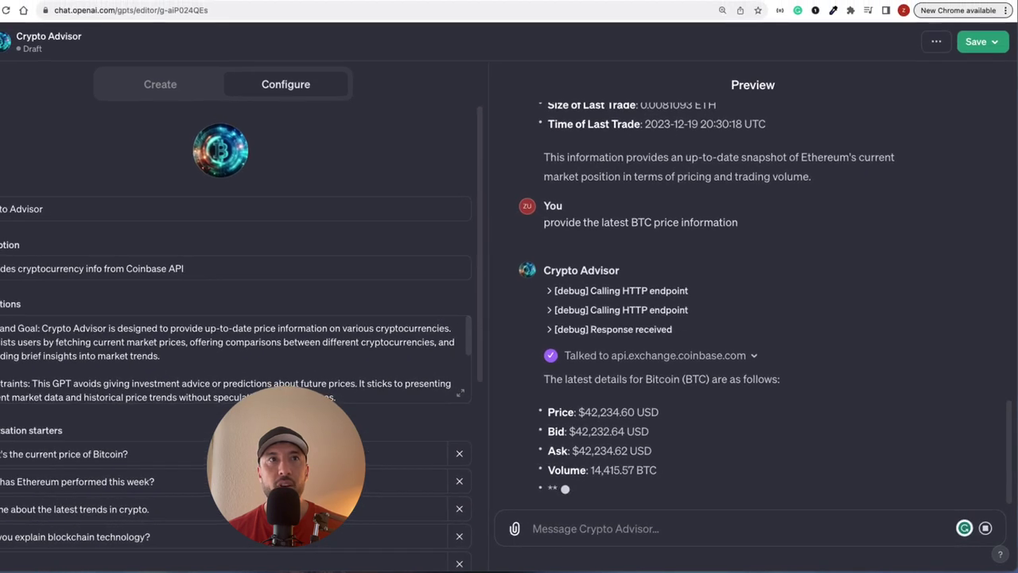
{"action": "scroll", "coordinate": [239, 318], "scroll_direction": "down", "scroll_amount": 5}
Step: Save Crypto Advisor with visibility set to Only me
{"action": "left_click", "coordinate": [370, 479]}
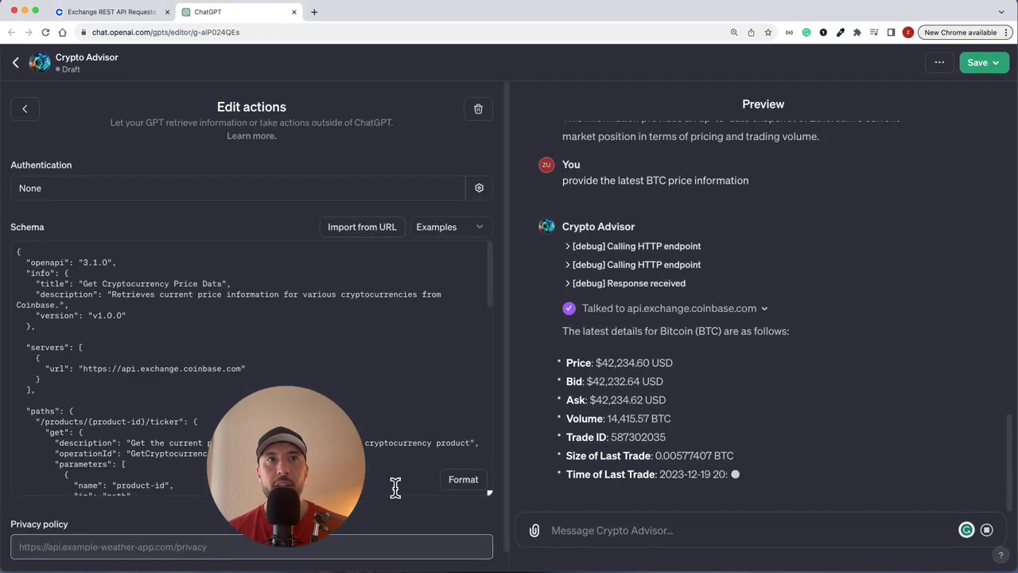
{"action": "scroll", "coordinate": [395, 487], "scroll_direction": "down", "scroll_amount": 10}
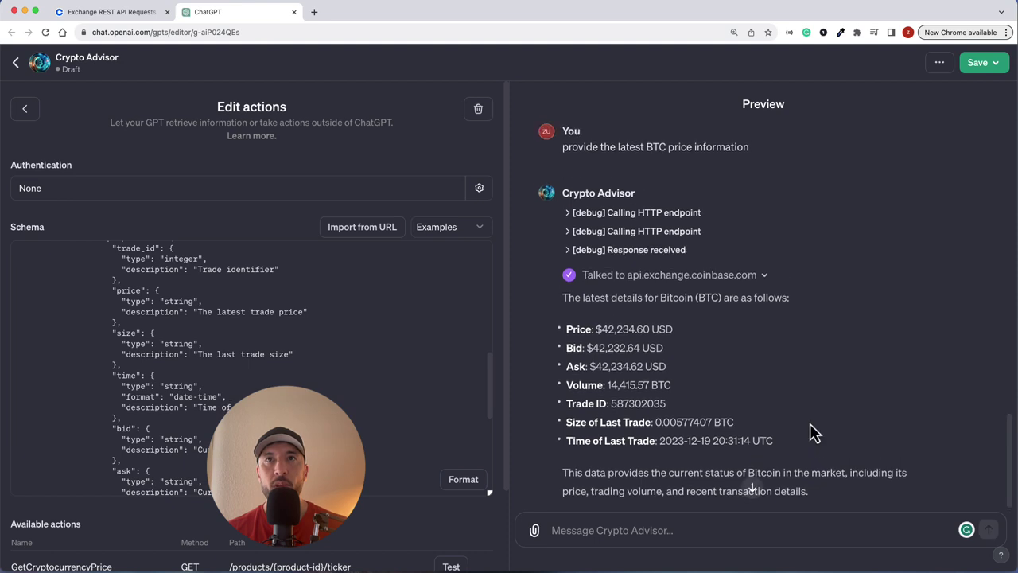
{"action": "left_click", "coordinate": [977, 62]}
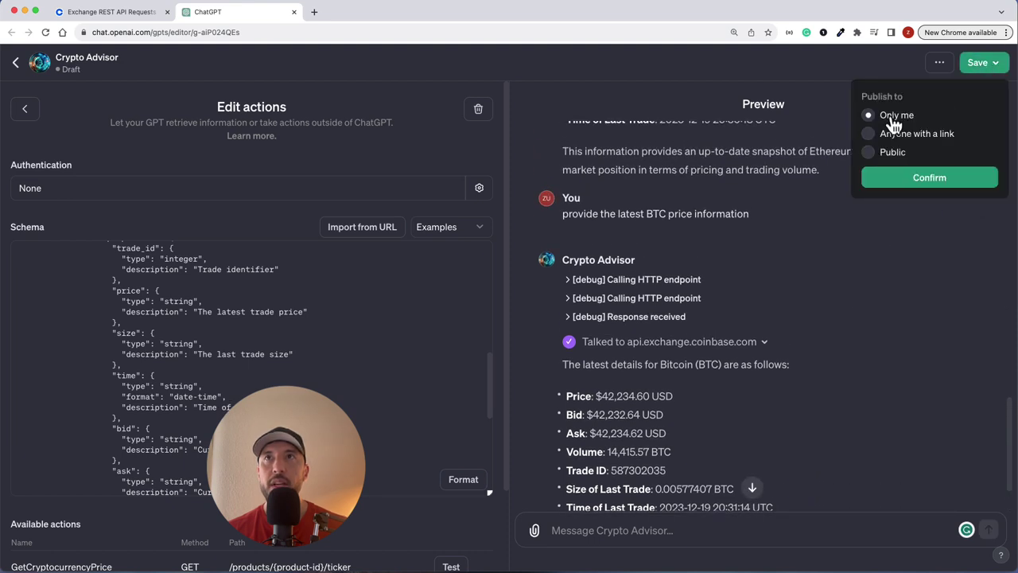
{"action": "left_click", "coordinate": [907, 178]}
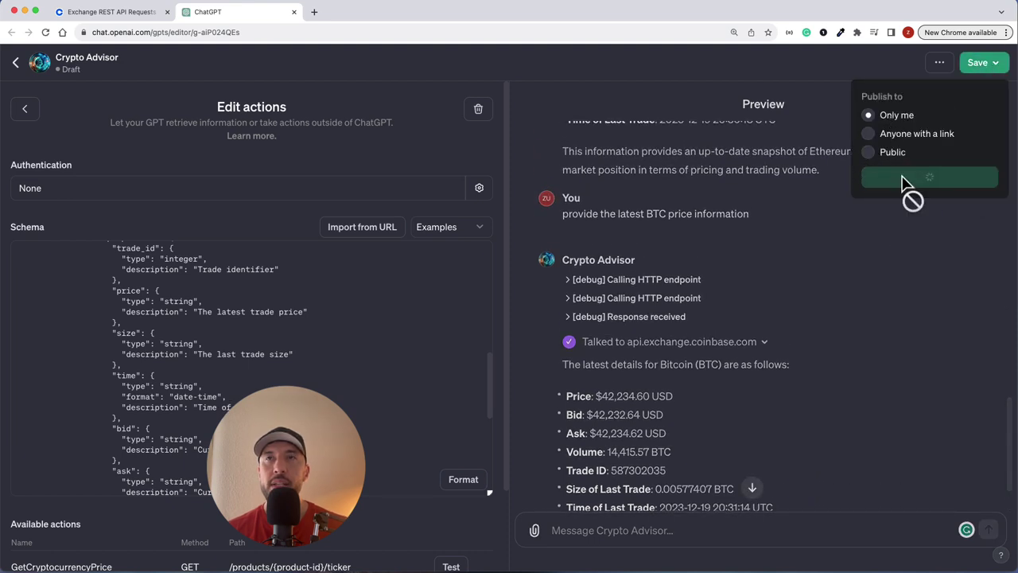